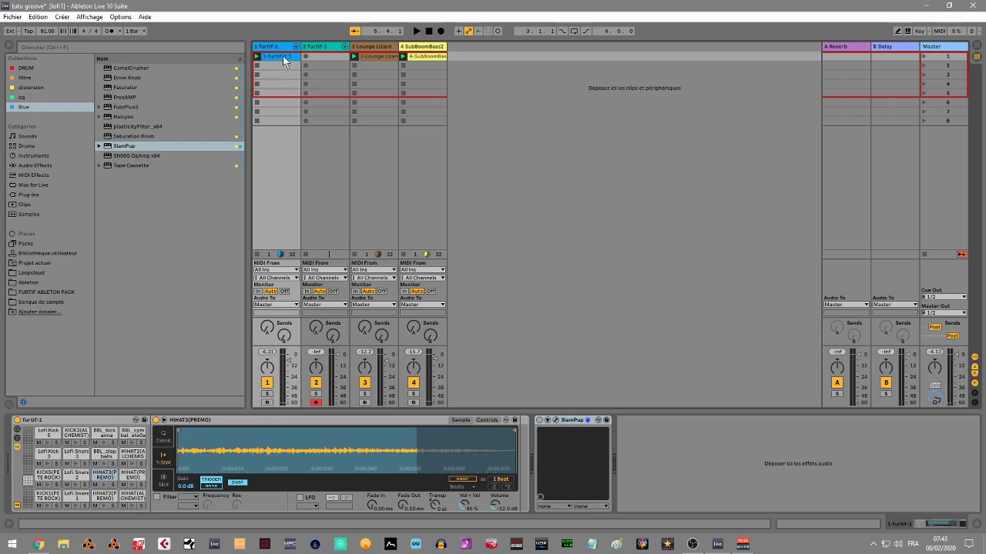
- Look over the drum and Lounge Lizard clips, and the Lounge Lizard and SubBoomBass2 instrument windows
{"action": "left_click", "coordinate": [282, 54]}
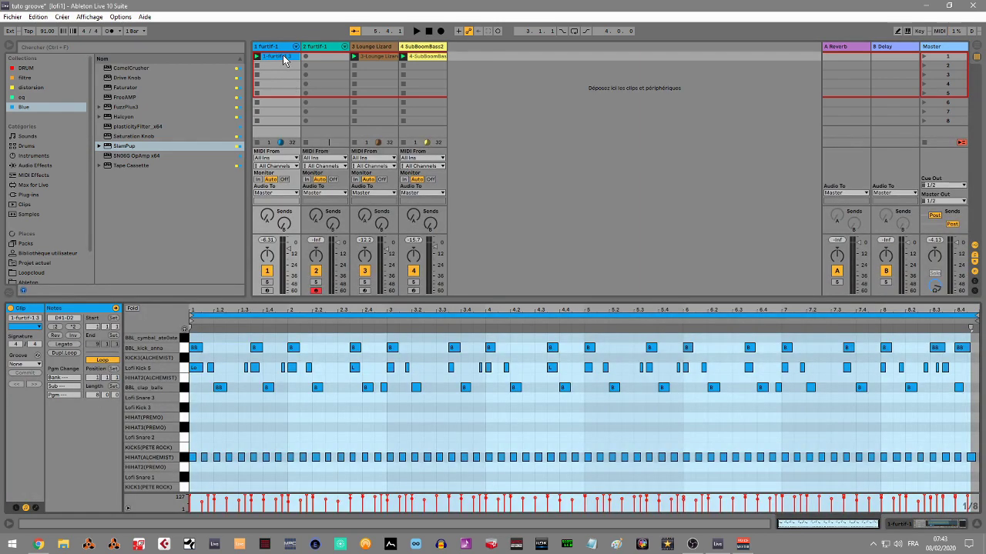
{"action": "left_click", "coordinate": [373, 57]}
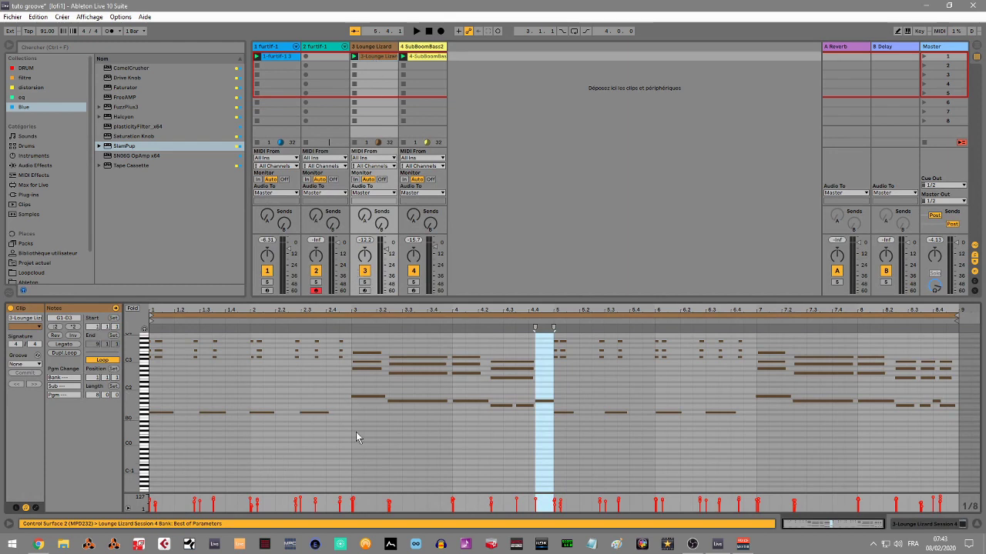
{"action": "left_click", "coordinate": [368, 50]}
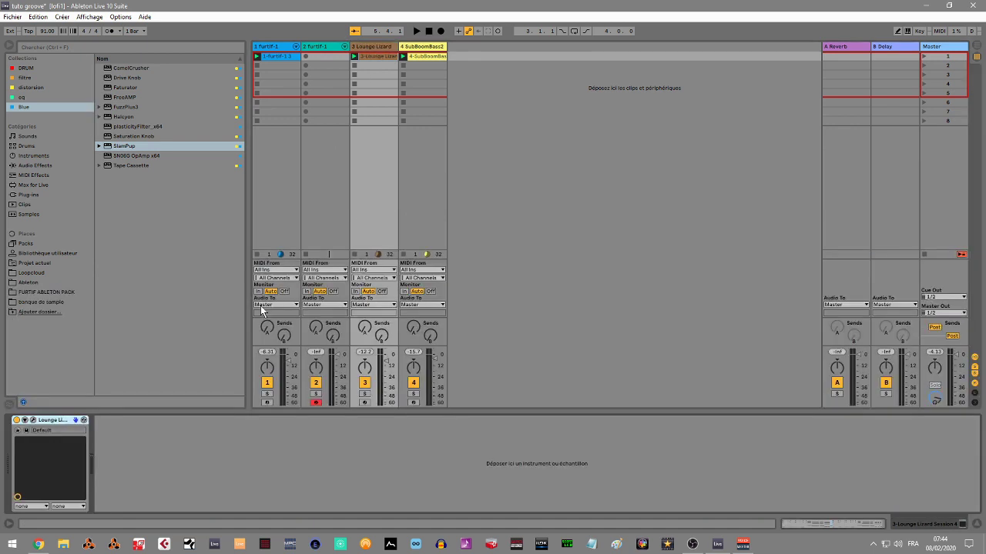
{"action": "left_click", "coordinate": [33, 422]}
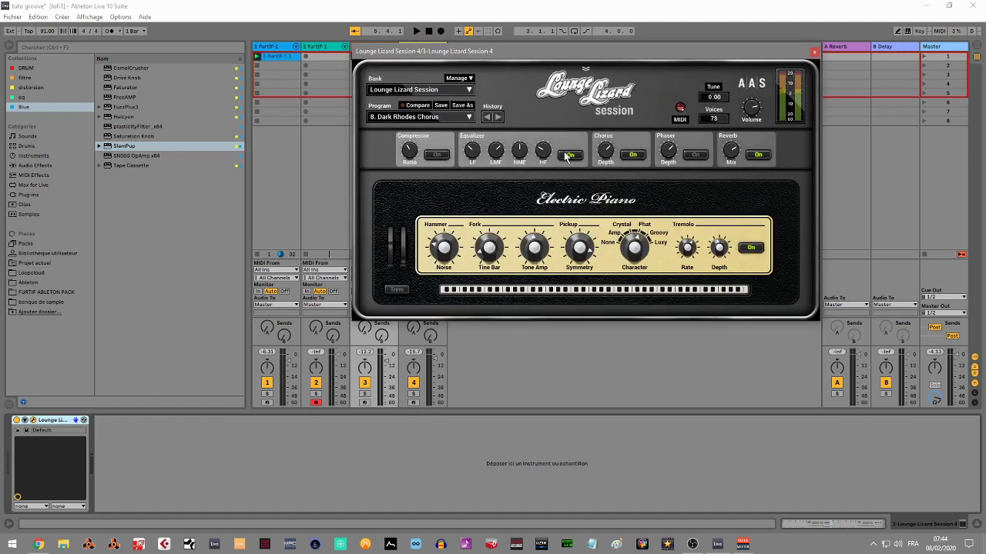
{"action": "left_click", "coordinate": [815, 53]}
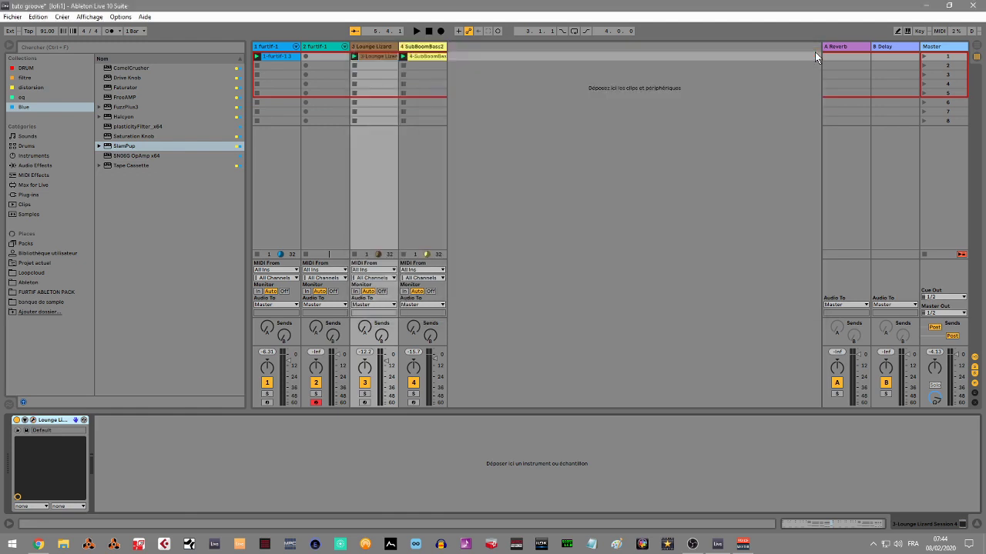
{"action": "left_click", "coordinate": [422, 47]}
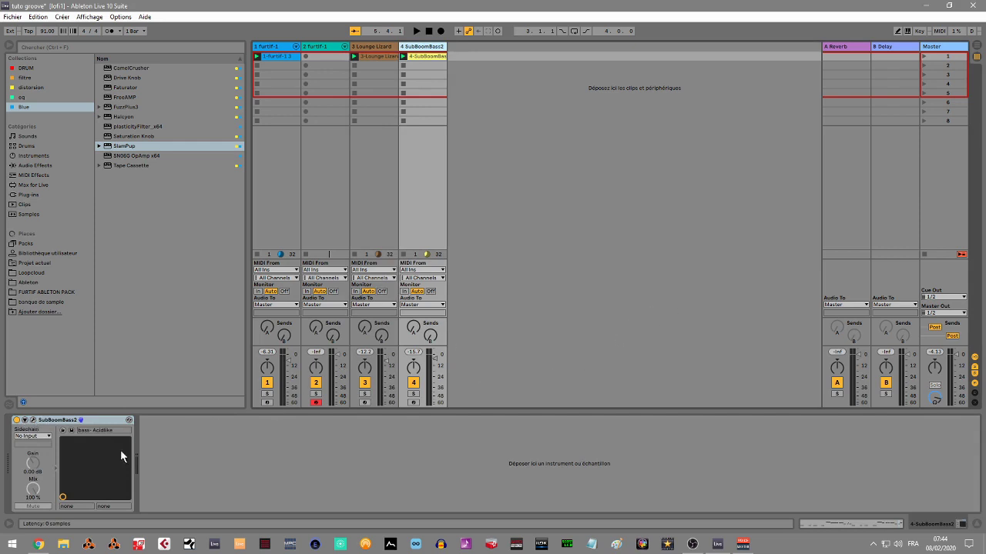
{"action": "left_click", "coordinate": [71, 429]}
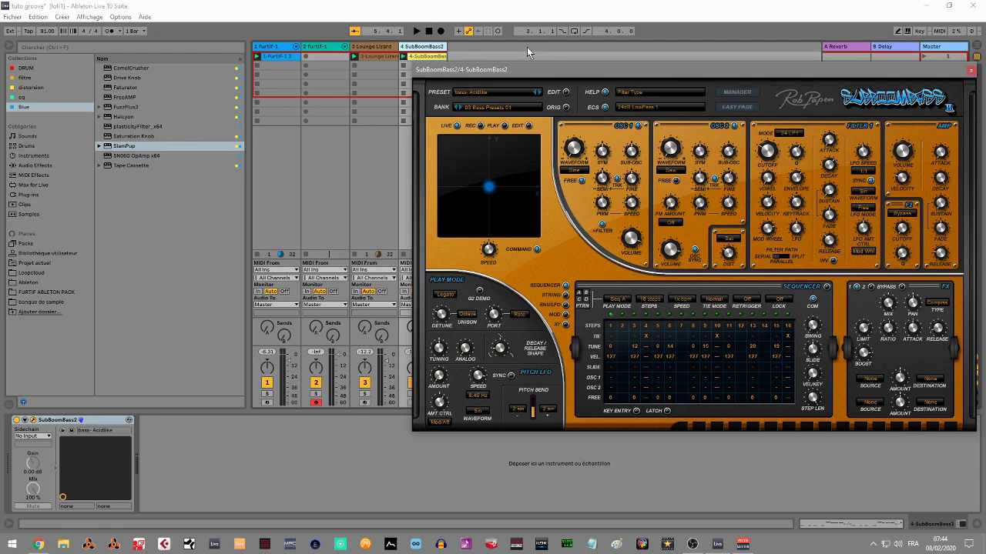
- Open the furtif-1 drum clip's notes and solo its track to listen to the beat without a groove
{"action": "left_click", "coordinate": [275, 55]}
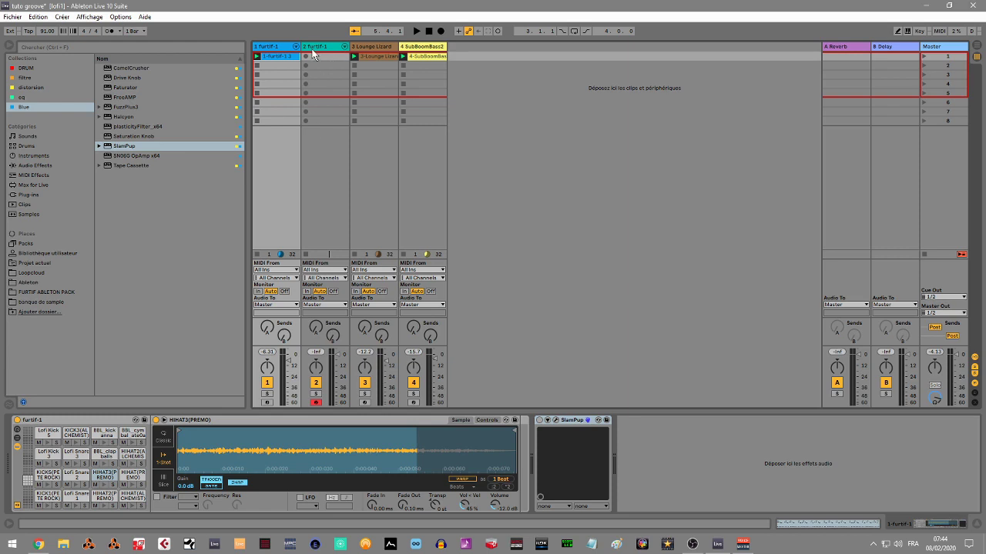
{"action": "double_click", "coordinate": [278, 60]}
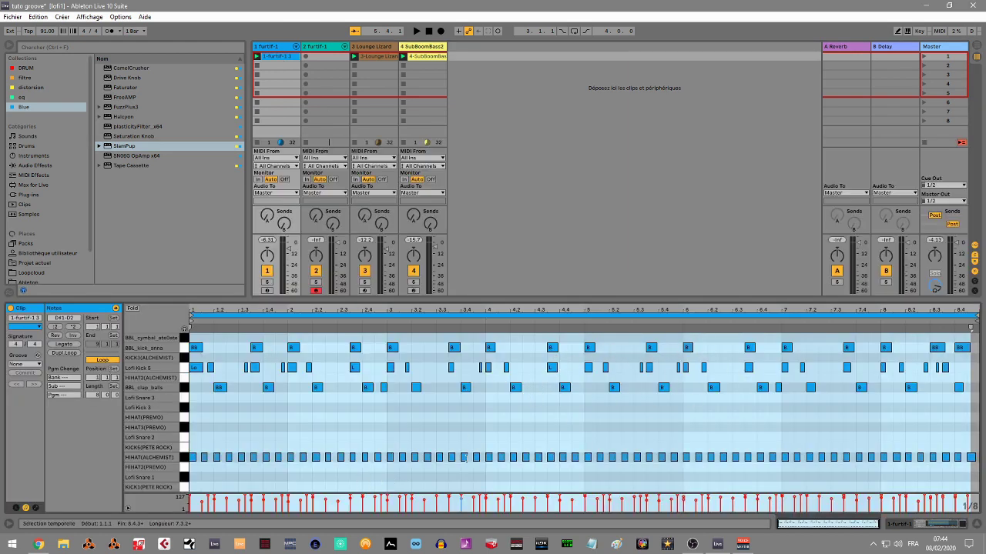
{"action": "left_click", "coordinate": [266, 282]}
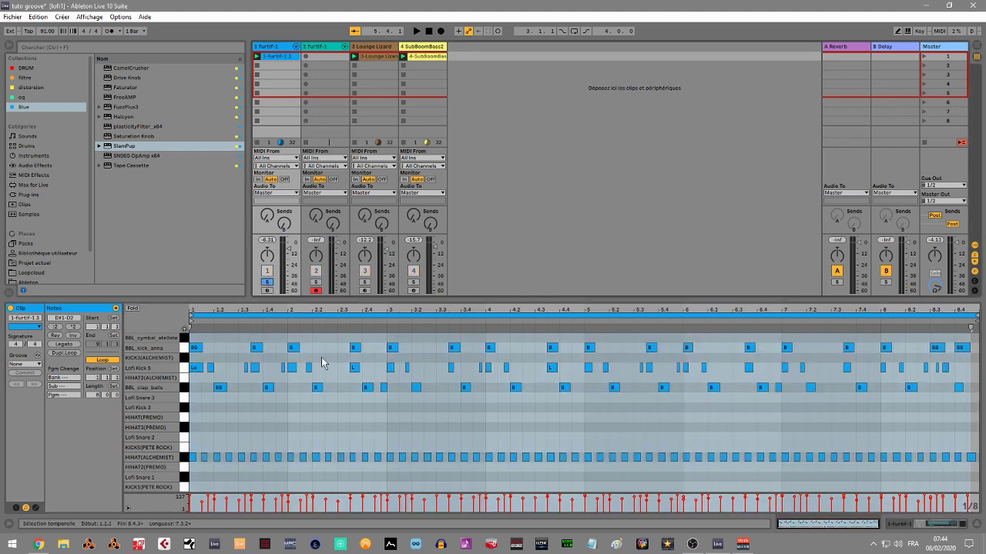
{"action": "key", "text": "space"}
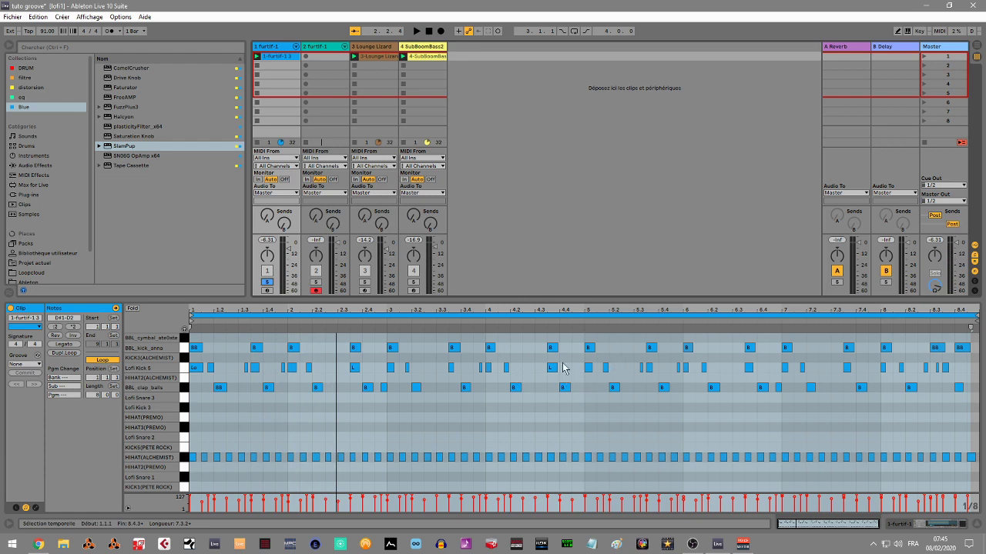
{"action": "key", "text": "space"}
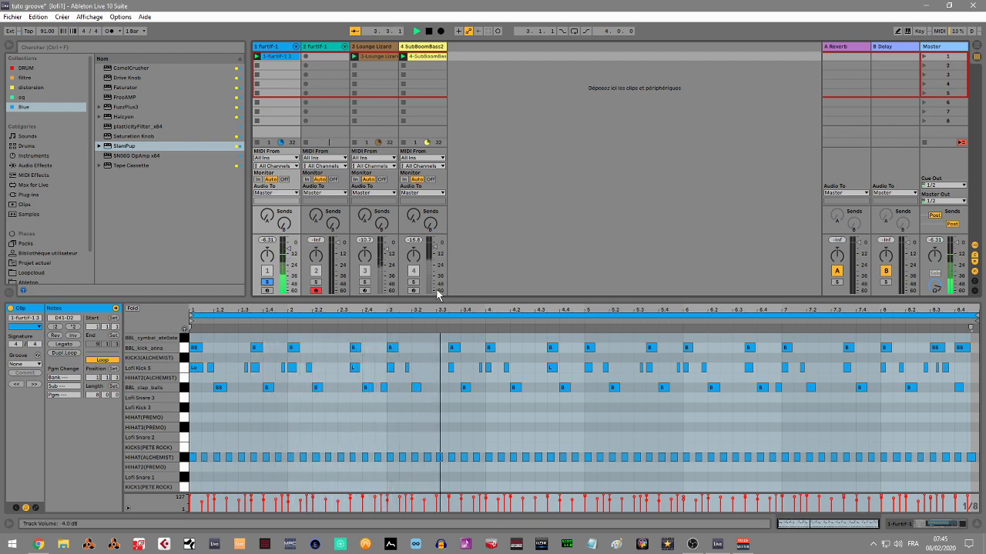
{"action": "key", "text": "space"}
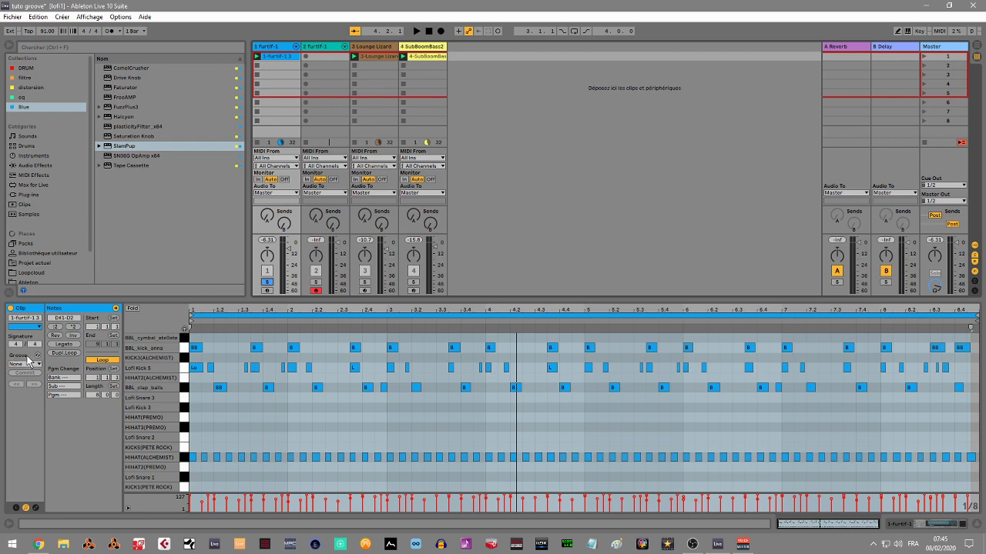
- Browse the Core Library's Swing and Groove folder for MPC grooves and select MPC 8 Swing-57
{"action": "left_click", "coordinate": [37, 357]}
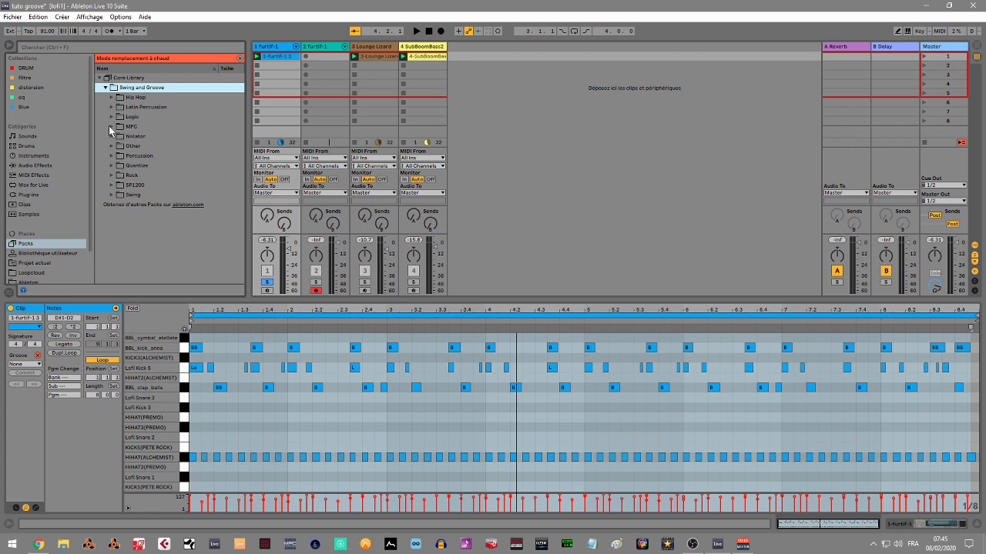
{"action": "left_click", "coordinate": [112, 127]}
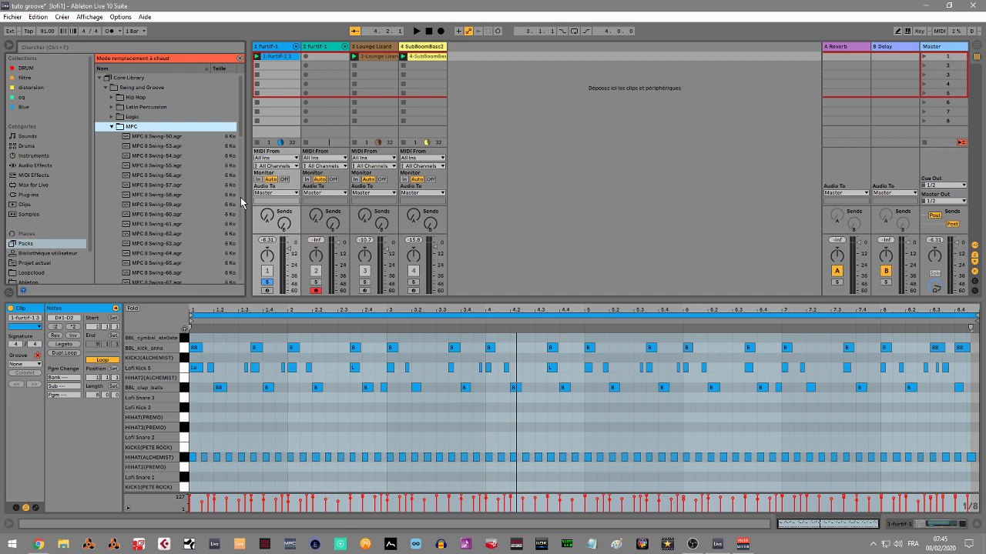
{"action": "mouse_move", "coordinate": [239, 120]}
{"action": "left_mouse_down"}
{"action": "mouse_move", "coordinate": [262, 245]}
{"action": "mouse_move", "coordinate": [249, 135]}
{"action": "left_mouse_up"}
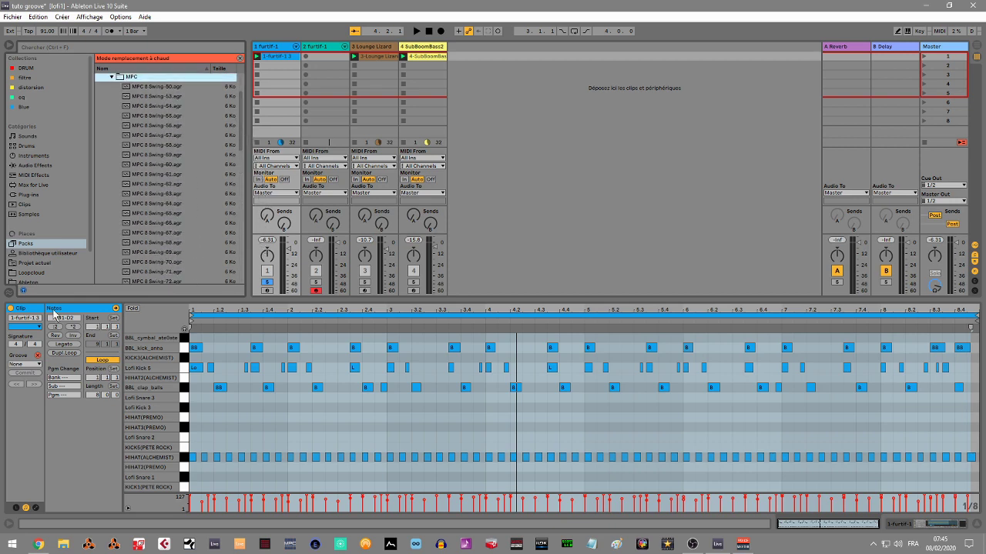
{"action": "left_click", "coordinate": [38, 367]}
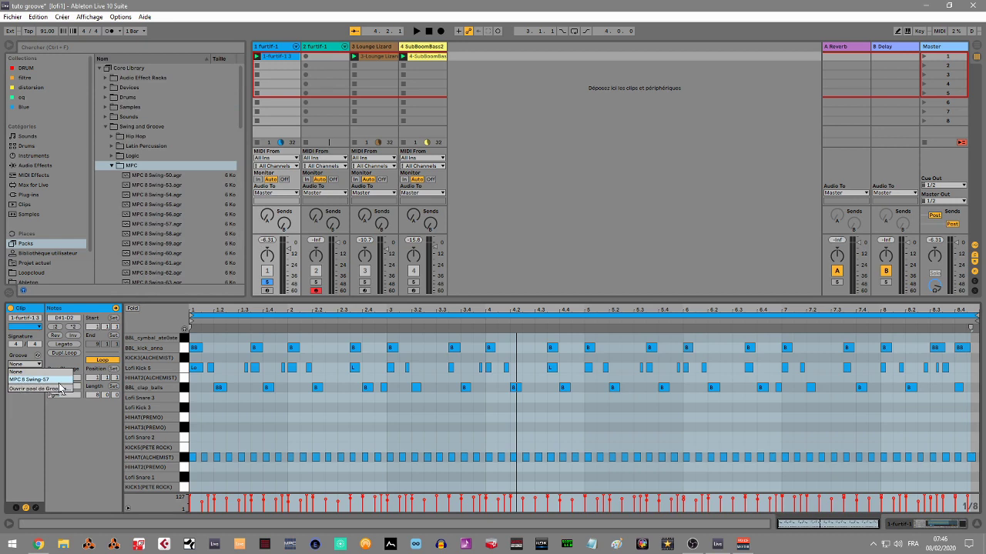
{"action": "left_click", "coordinate": [167, 224]}
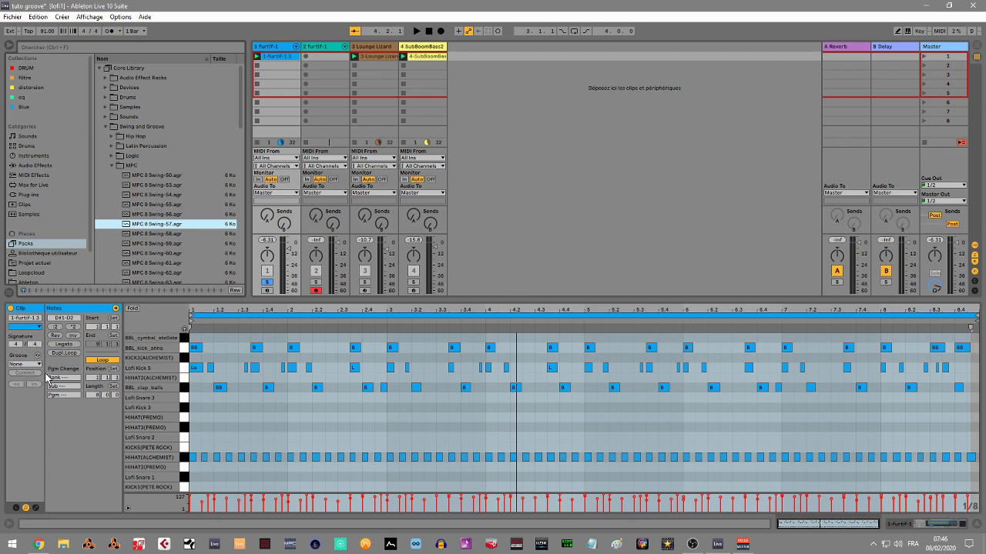
- Set the drum clip's groove to MPC 8 Swing-57 and play it
{"action": "left_click", "coordinate": [25, 363]}
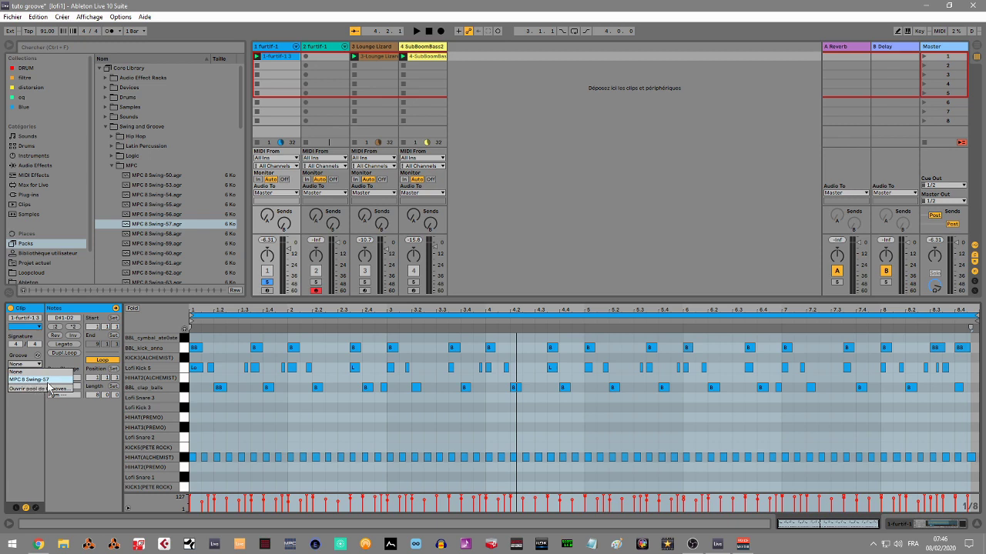
{"action": "left_click", "coordinate": [48, 383]}
{"action": "key", "text": "space"}
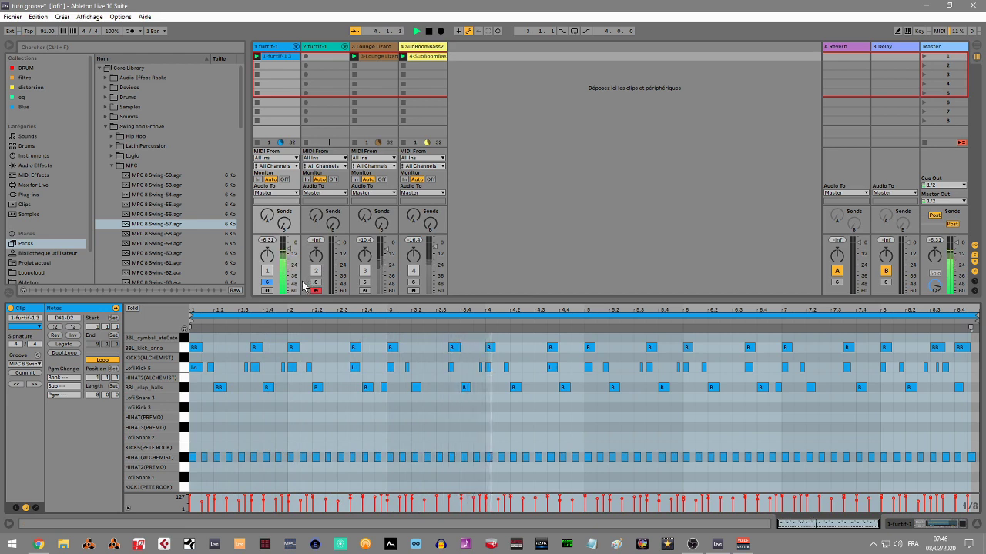
- Compare the playing drum clip without a groove by choosing None, and reapply MPC 8 Swing-57
{"action": "left_click", "coordinate": [38, 365]}
{"action": "left_click", "coordinate": [31, 377]}
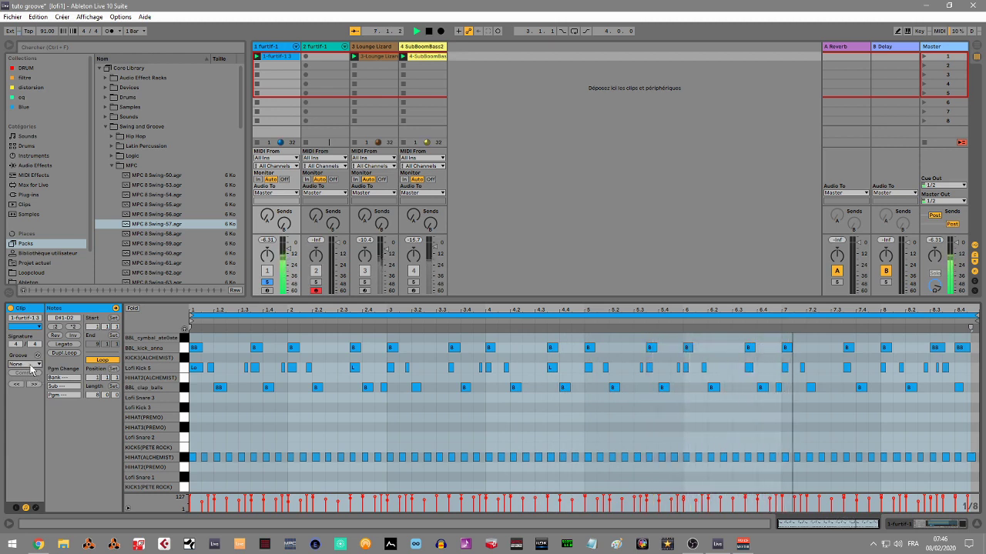
{"action": "left_click", "coordinate": [31, 365]}
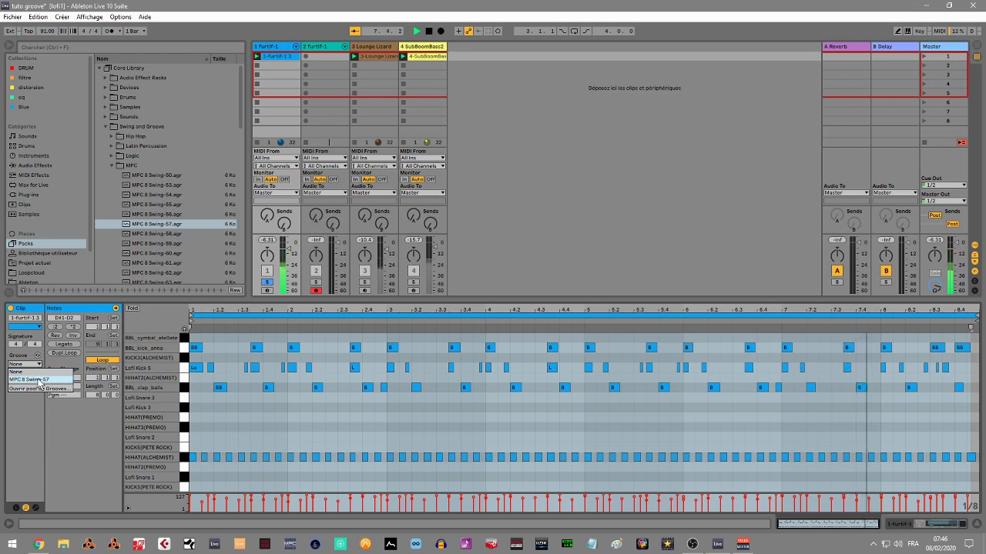
{"action": "left_click", "coordinate": [39, 379]}
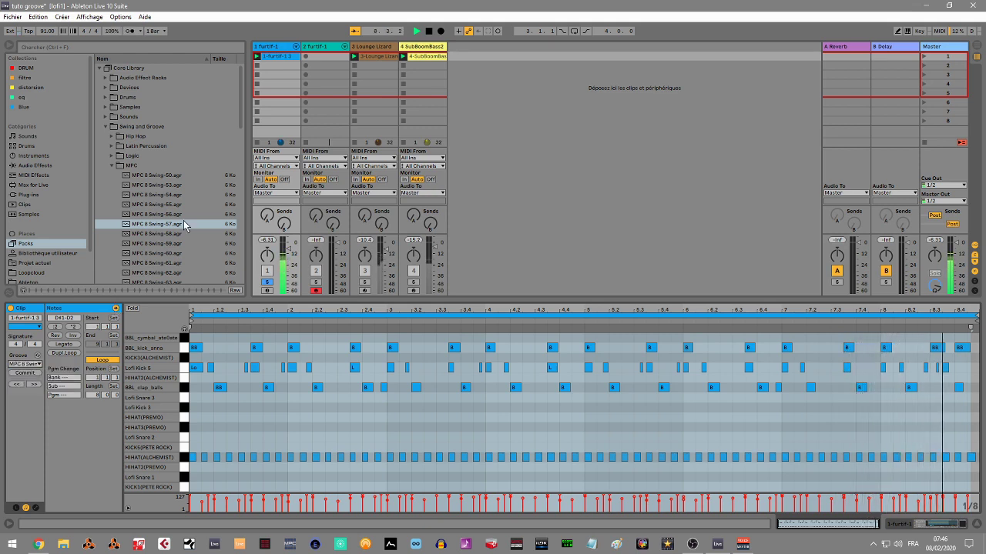
- Load the MPC 8 Swing-64 groove from the MPC folder and assign it to the drum clip
{"action": "left_click_drag", "start_coordinate": [240, 97], "coordinate": [240, 114]}
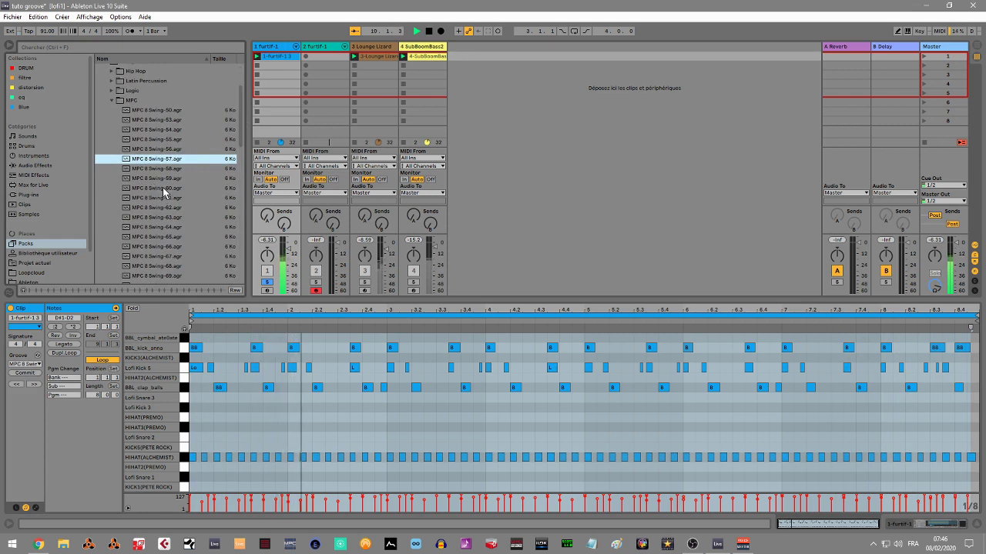
{"action": "left_click", "coordinate": [165, 227]}
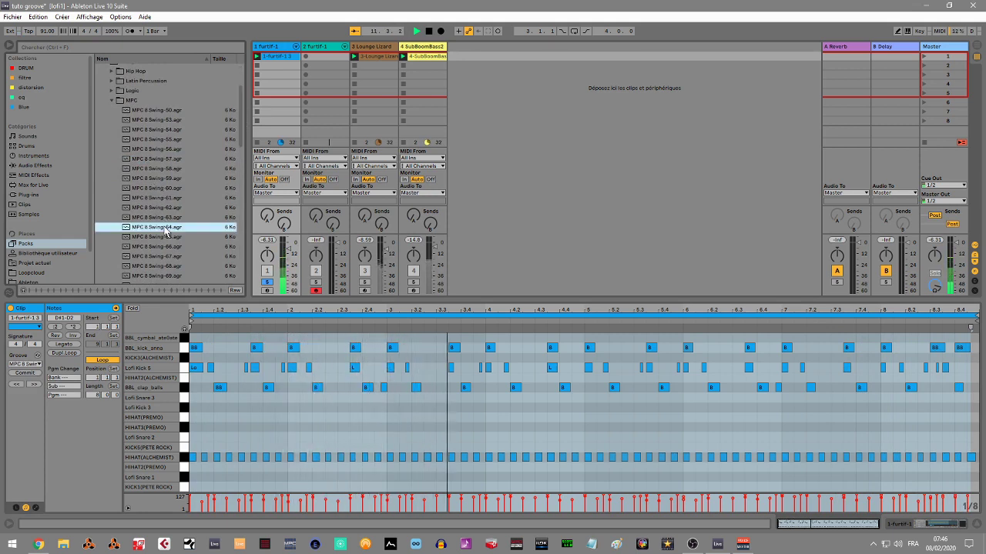
{"action": "left_click", "coordinate": [35, 364]}
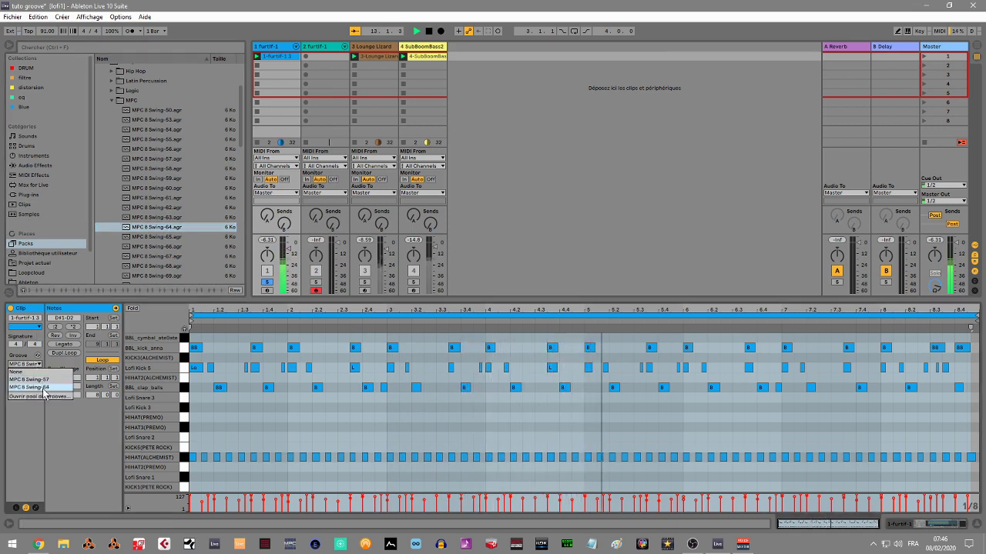
{"action": "left_click", "coordinate": [44, 388]}
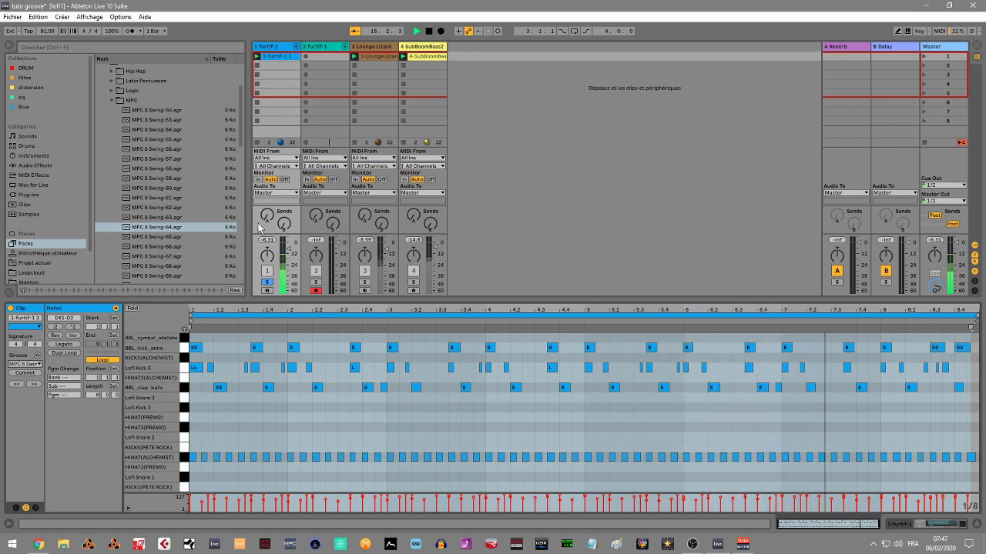
- Solo the Lounge Lizard track along with the drums and play its clip with the MPC 8 Swing-64 groove
{"action": "left_click", "coordinate": [364, 283]}
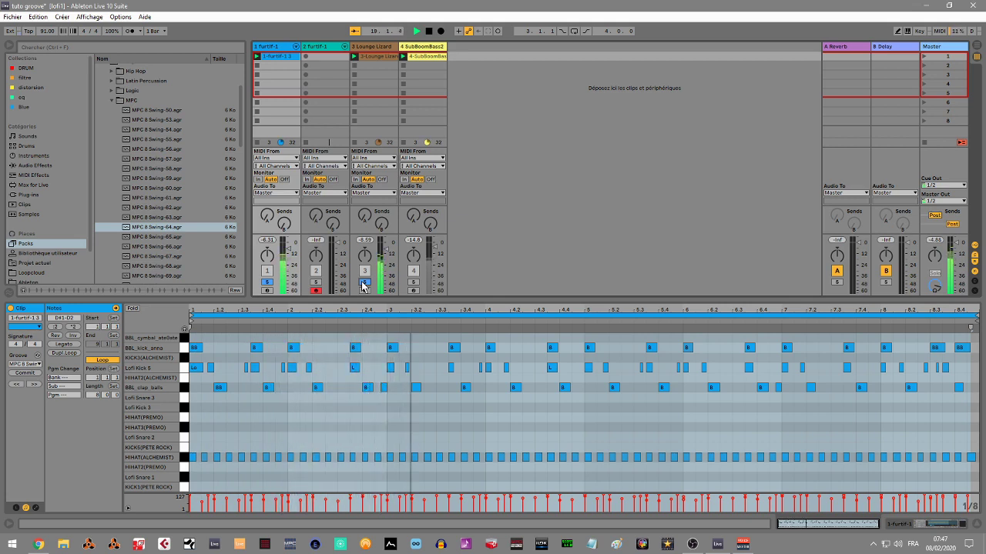
{"action": "key", "text": "space"}
{"action": "left_click", "coordinate": [376, 57]}
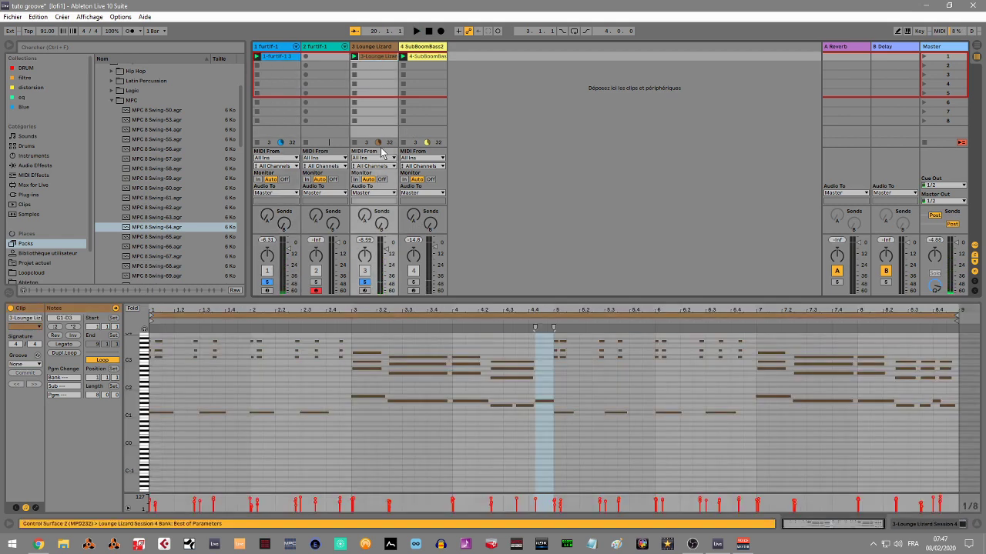
{"action": "left_click", "coordinate": [39, 364]}
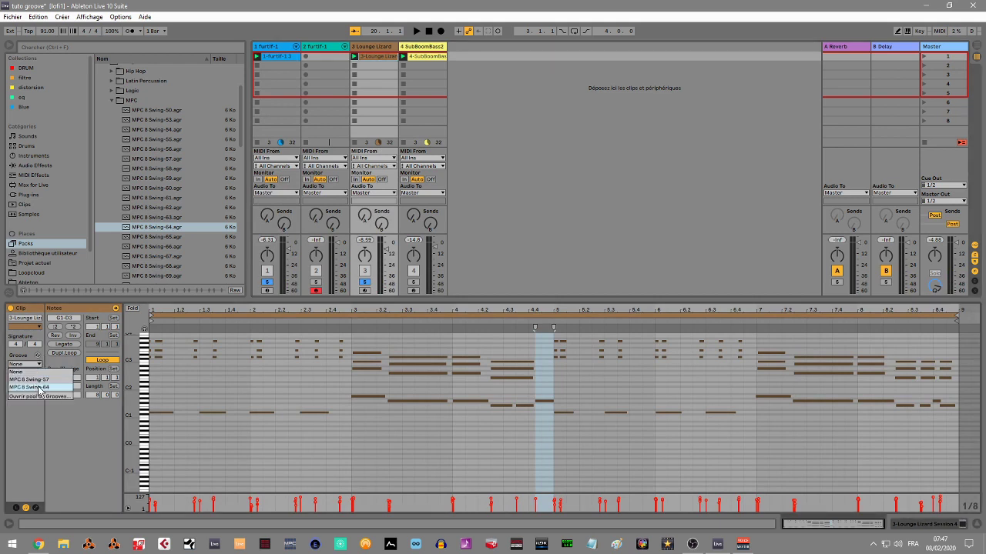
{"action": "left_click", "coordinate": [37, 387]}
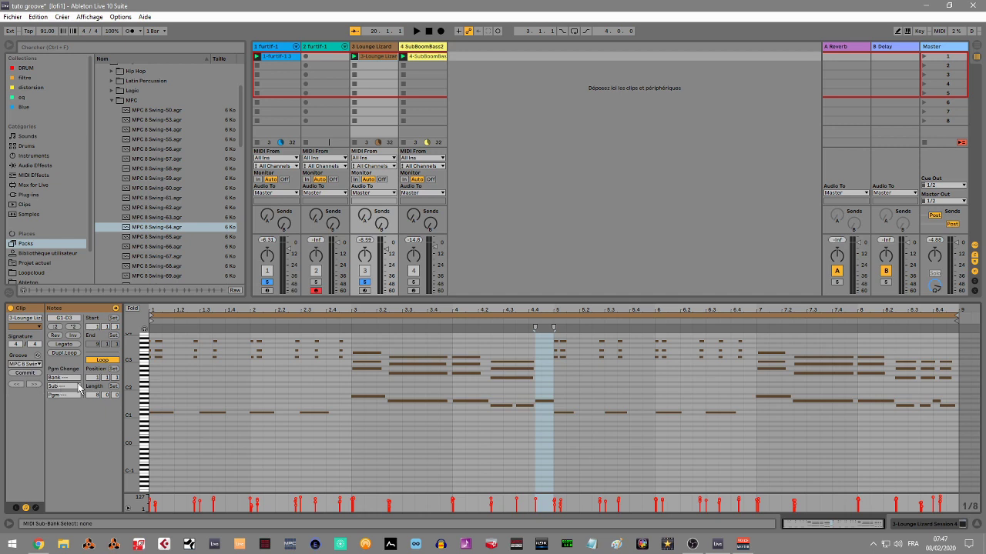
{"action": "key", "text": "space"}
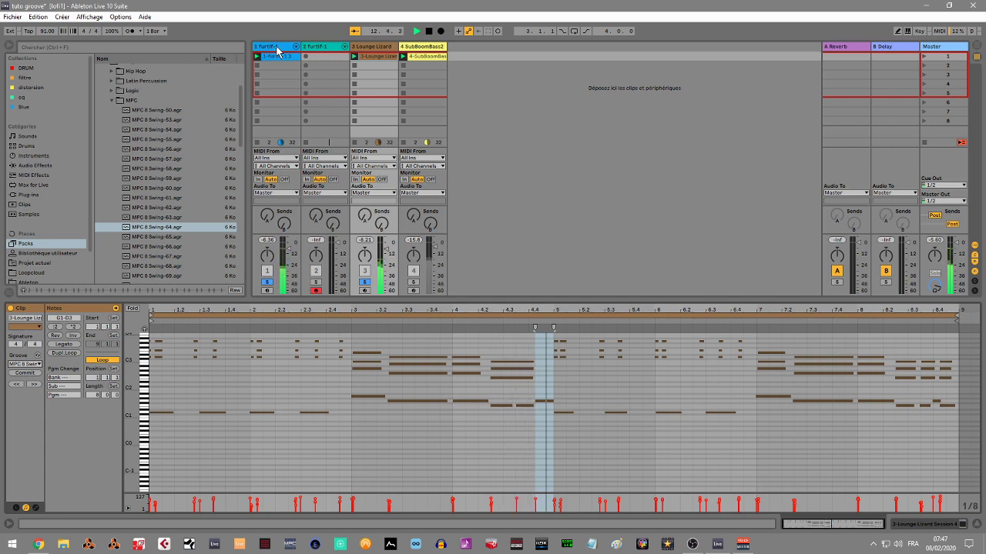
- Solo the SubBoomBass2 track as well and show its clip's notes with the instrument window closed
{"action": "left_click", "coordinate": [414, 282]}
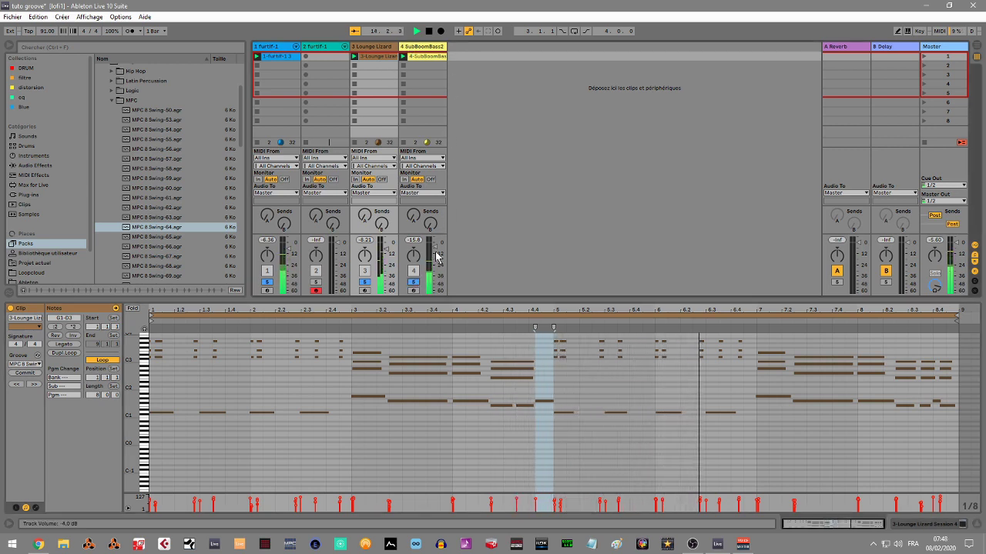
{"action": "left_click", "coordinate": [428, 57]}
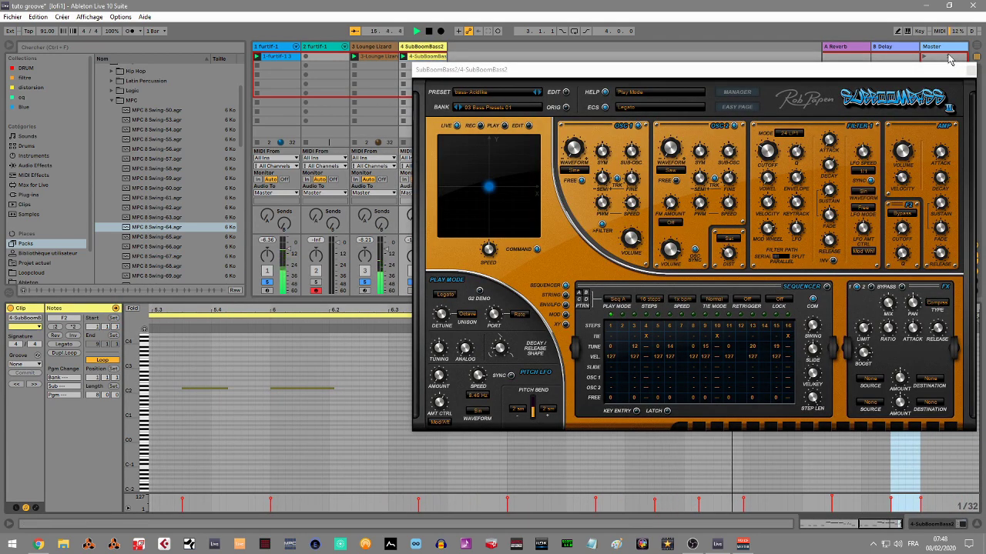
{"action": "left_click", "coordinate": [971, 70]}
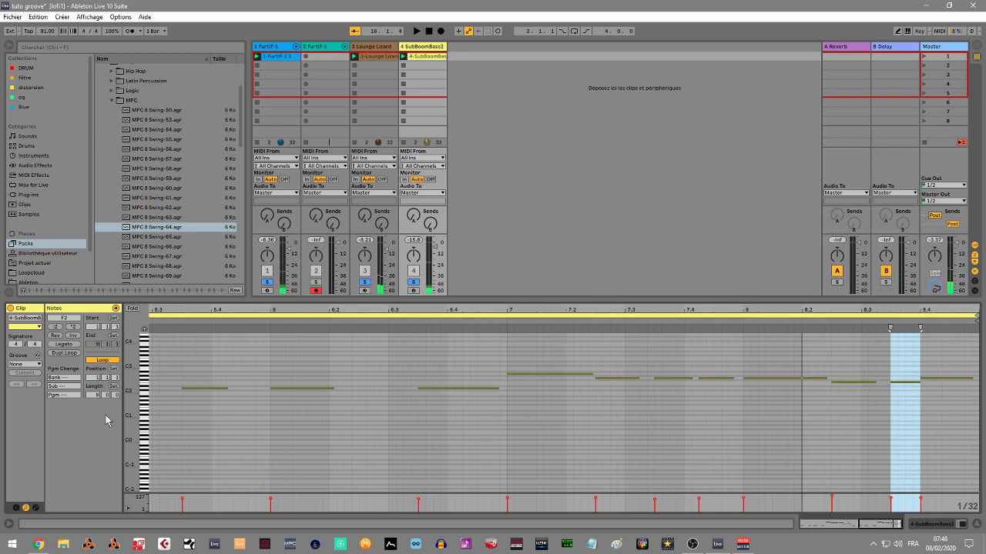
- Assign the MPC 8 Swing-64 groove to the SubBoomBass2 clip and play the three soloed tracks together
{"action": "left_click", "coordinate": [24, 364]}
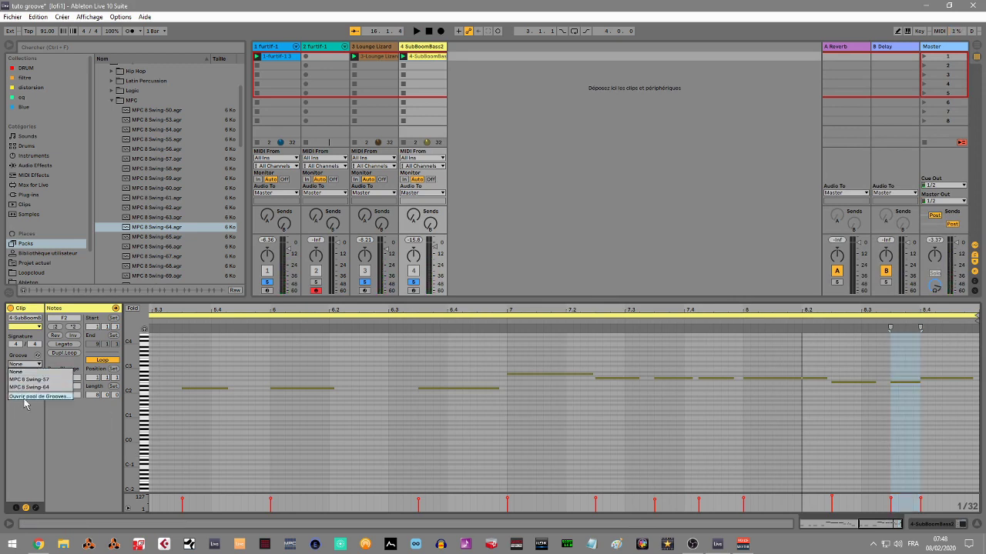
{"action": "left_click", "coordinate": [30, 387]}
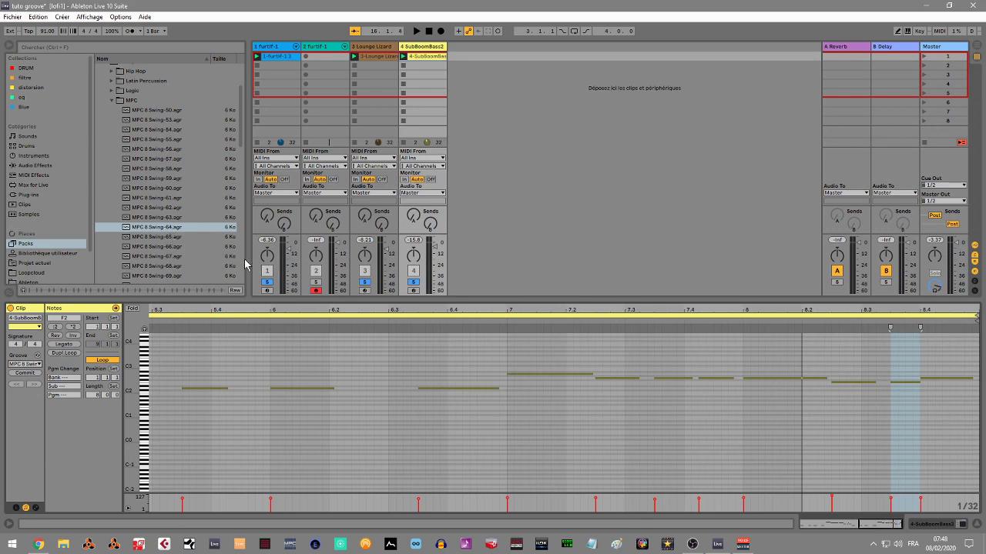
{"action": "left_click", "coordinate": [498, 233]}
{"action": "key", "text": "space"}
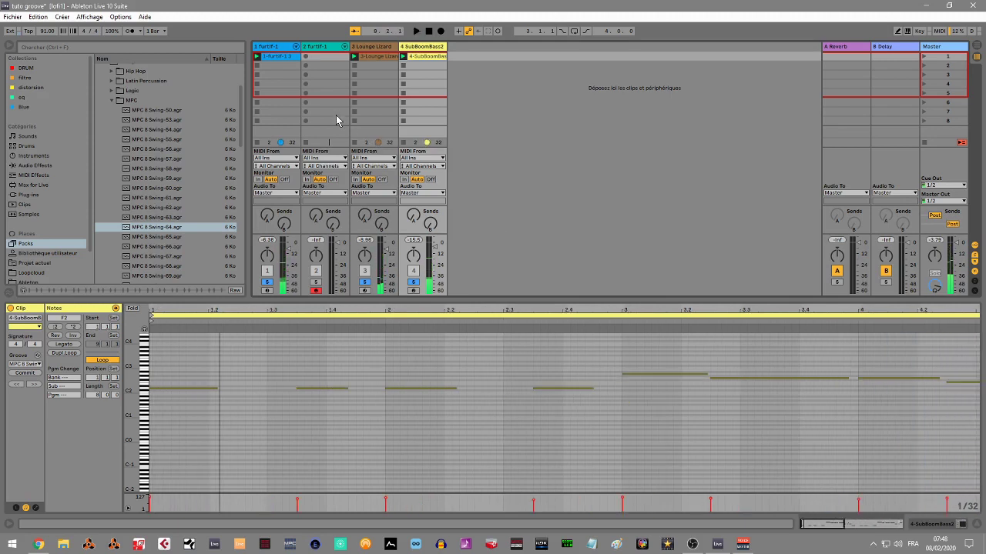
- Show the devices of the first furtif-1 track, enable SlamPup and place its open window clear of the mixer
{"action": "left_click", "coordinate": [277, 48]}
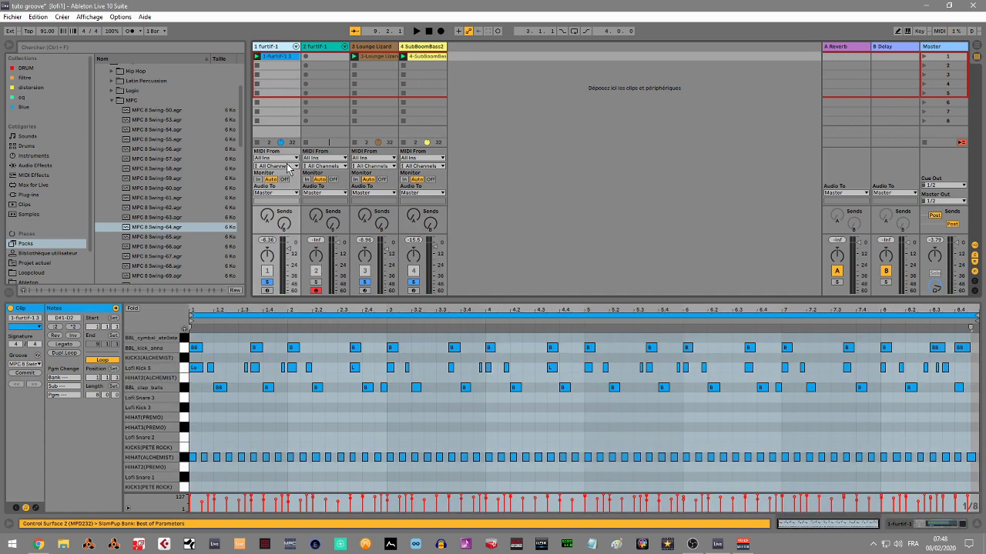
{"action": "left_click", "coordinate": [275, 48]}
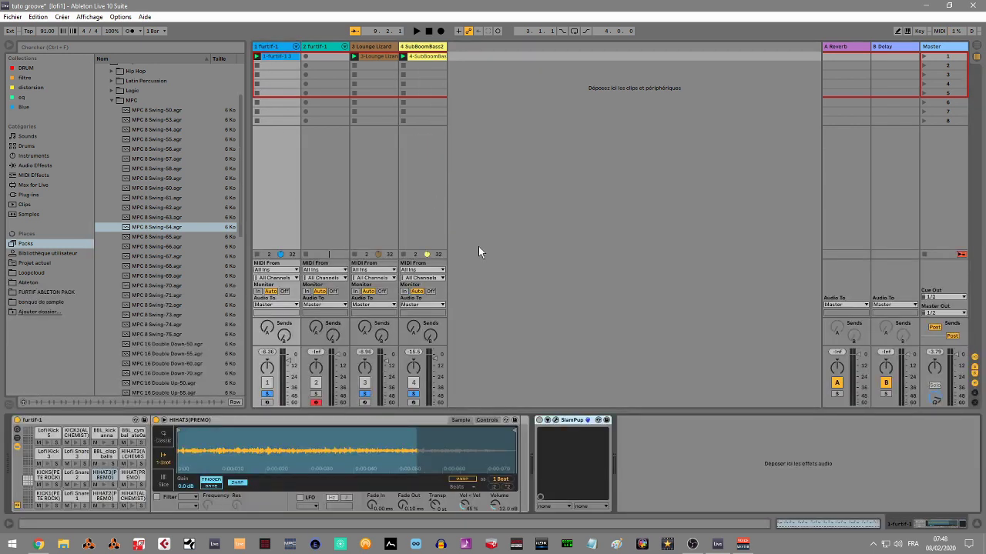
{"action": "left_click", "coordinate": [553, 420]}
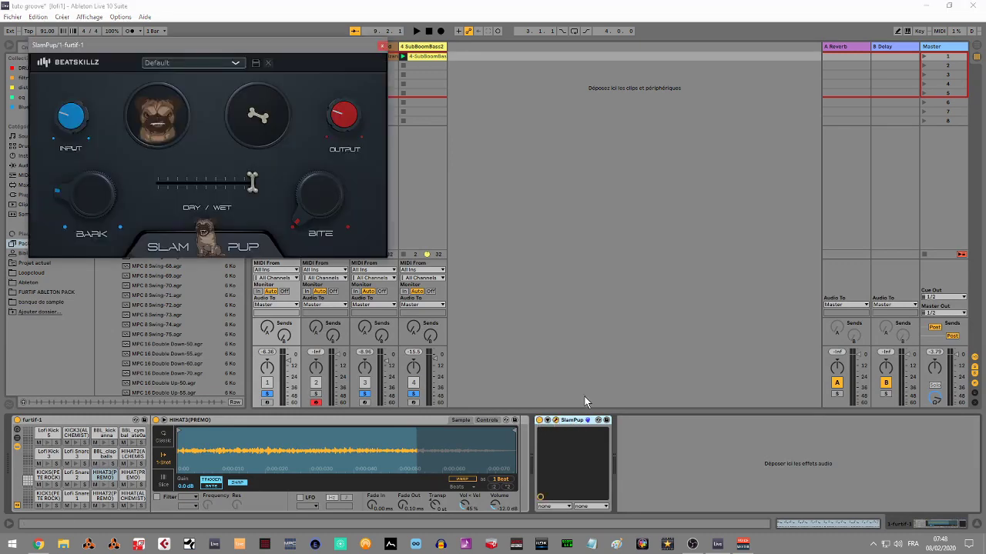
{"action": "left_click_drag", "start_coordinate": [223, 41], "coordinate": [695, 122]}
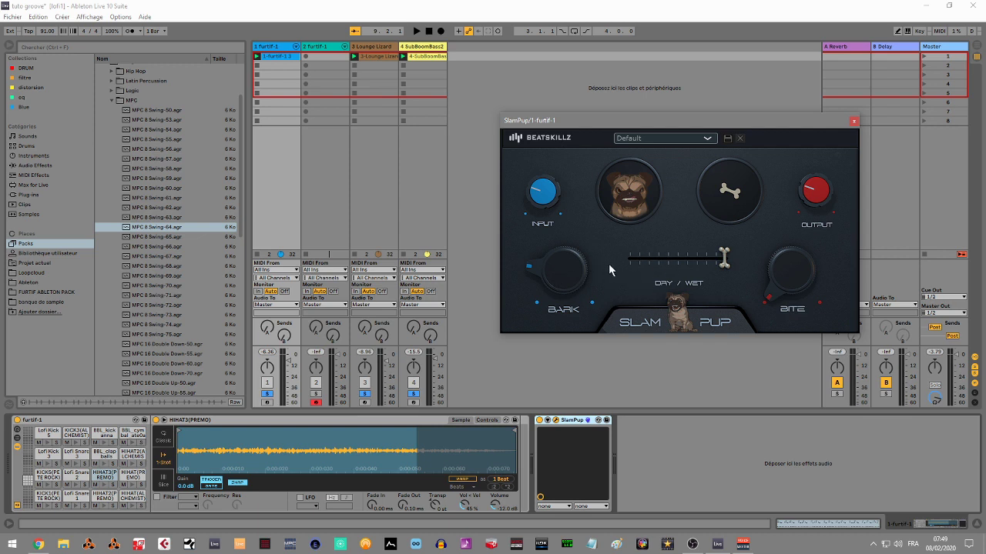
- Adjust SlamPup during playback: raise Bark and Bite to just below mid-range and set Dry/Wet to about halfway
{"action": "key", "text": "space"}
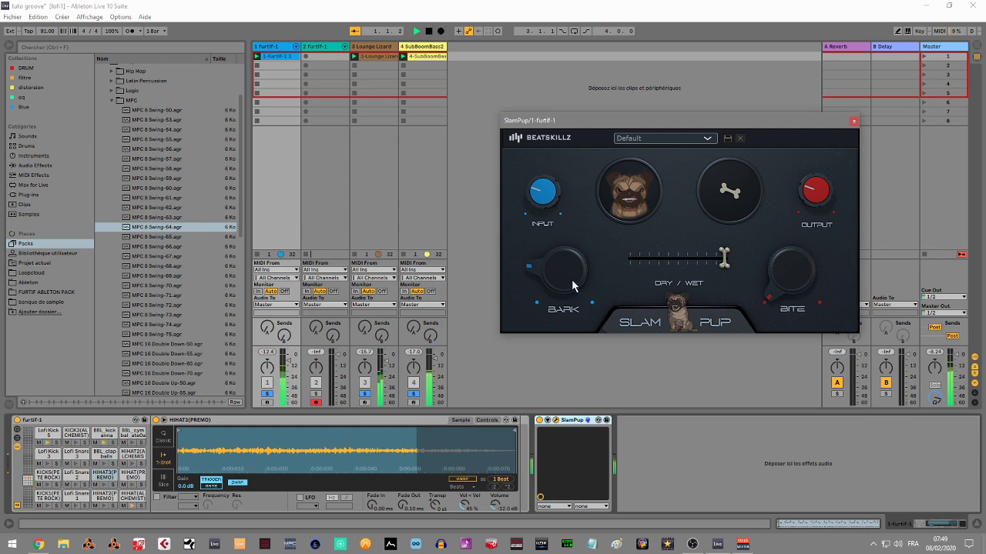
{"action": "mouse_move", "coordinate": [571, 279]}
{"action": "left_mouse_down"}
{"action": "mouse_move", "coordinate": [569, 248]}
{"action": "mouse_move", "coordinate": [536, 279]}
{"action": "mouse_move", "coordinate": [542, 219]}
{"action": "left_mouse_up"}
{"action": "left_click_drag", "start_coordinate": [811, 292], "coordinate": [772, 261]}
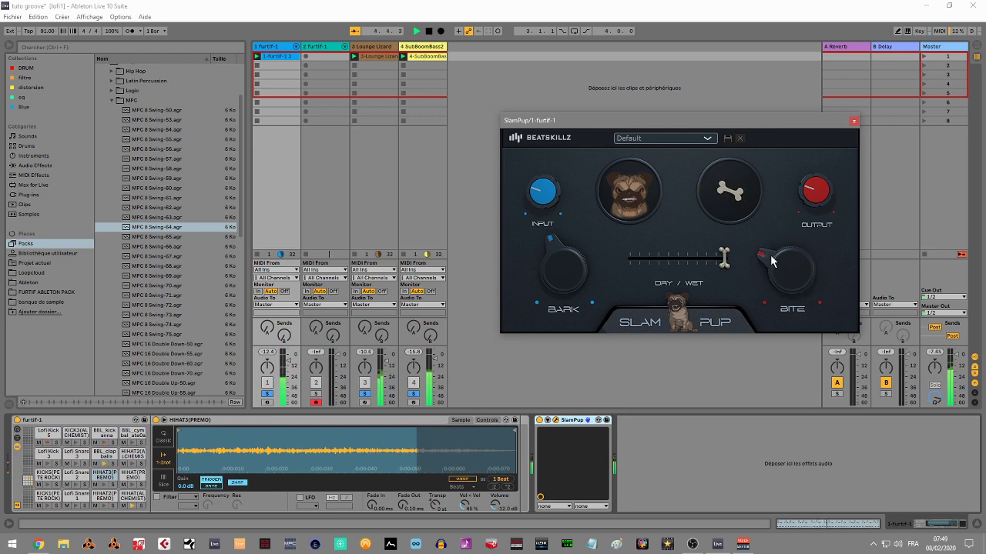
{"action": "left_click_drag", "start_coordinate": [593, 269], "coordinate": [566, 276]}
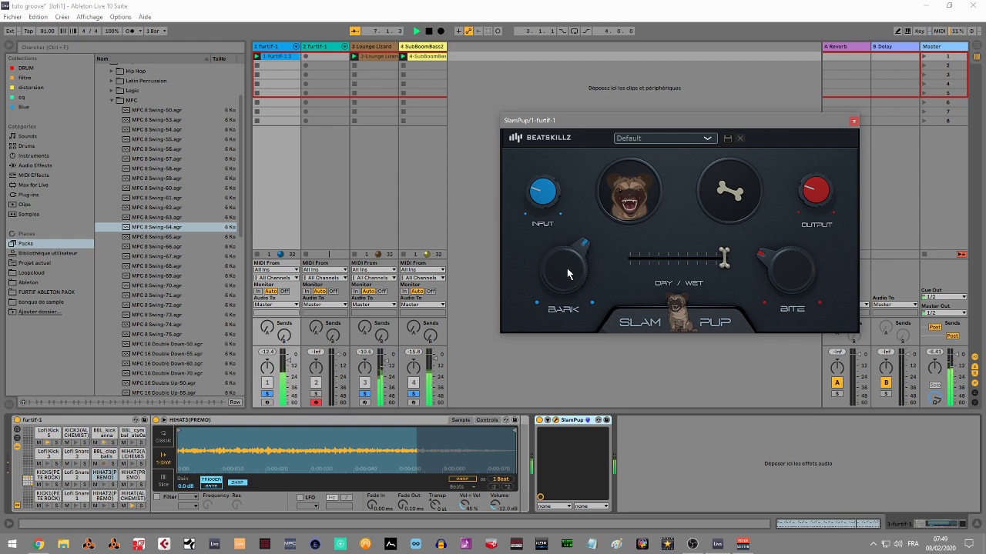
{"action": "left_click_drag", "start_coordinate": [724, 264], "coordinate": [700, 265]}
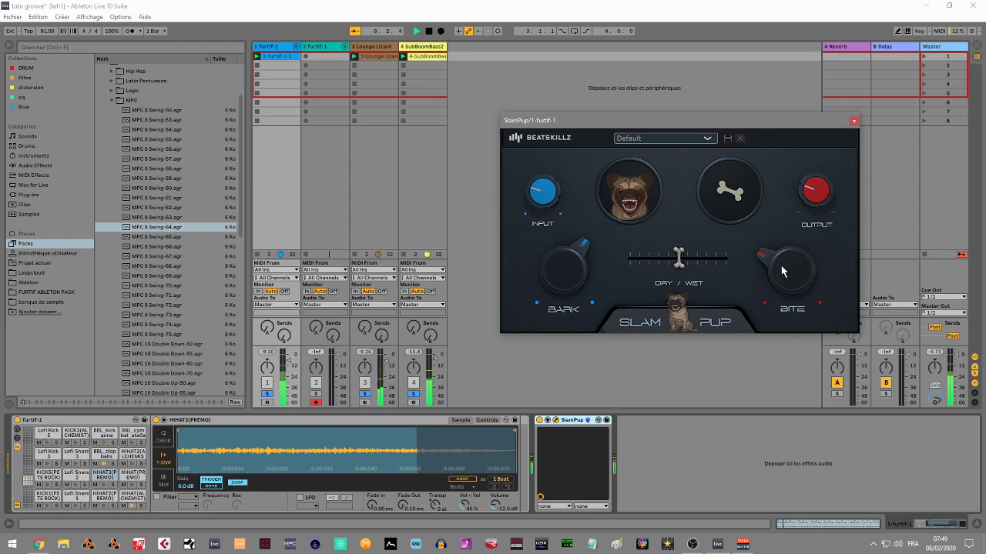
{"action": "left_click_drag", "start_coordinate": [783, 262], "coordinate": [783, 257]}
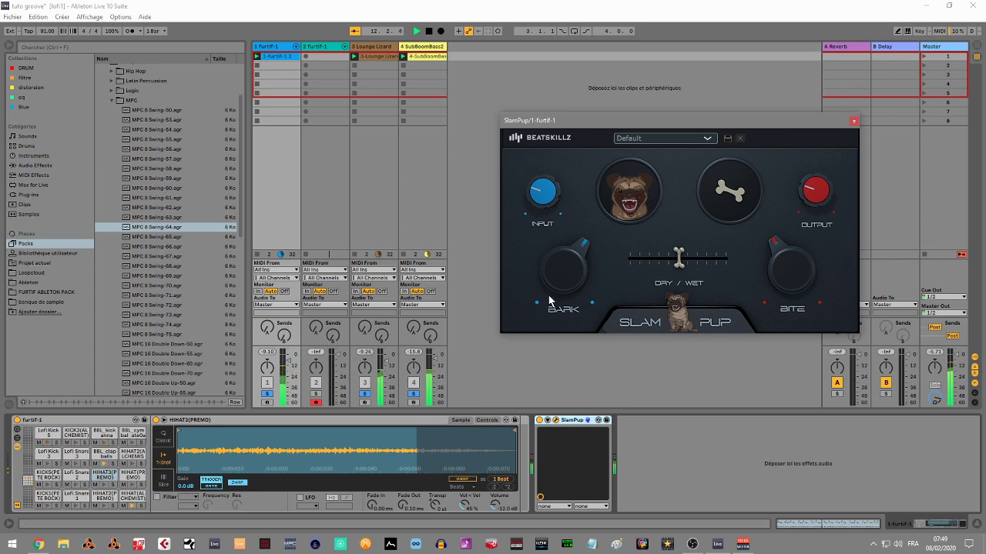
{"action": "left_click_drag", "start_coordinate": [565, 281], "coordinate": [566, 287]}
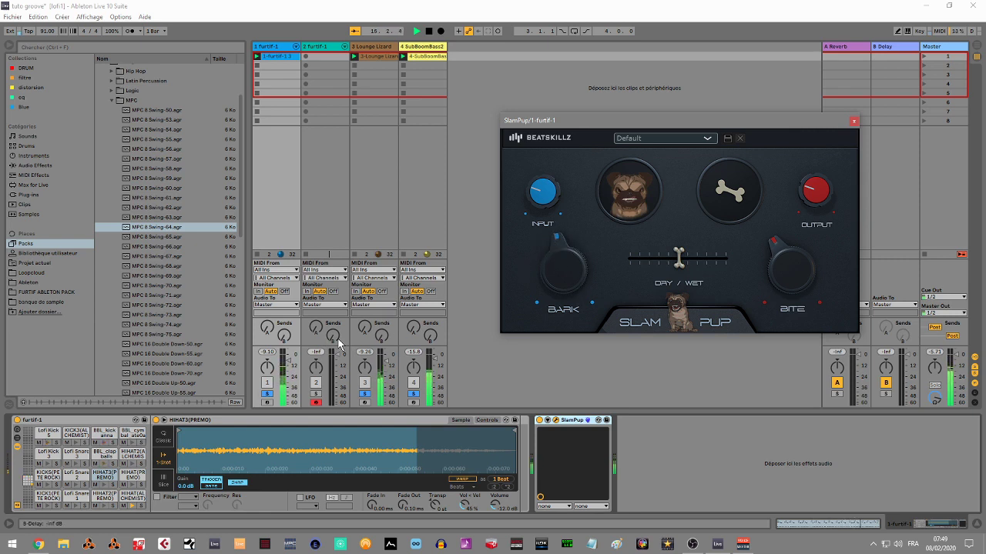
- Raise the Lounge Lizard track's volume slightly to balance it with the drums, and close the SlamPup window
{"action": "left_click", "coordinate": [293, 365]}
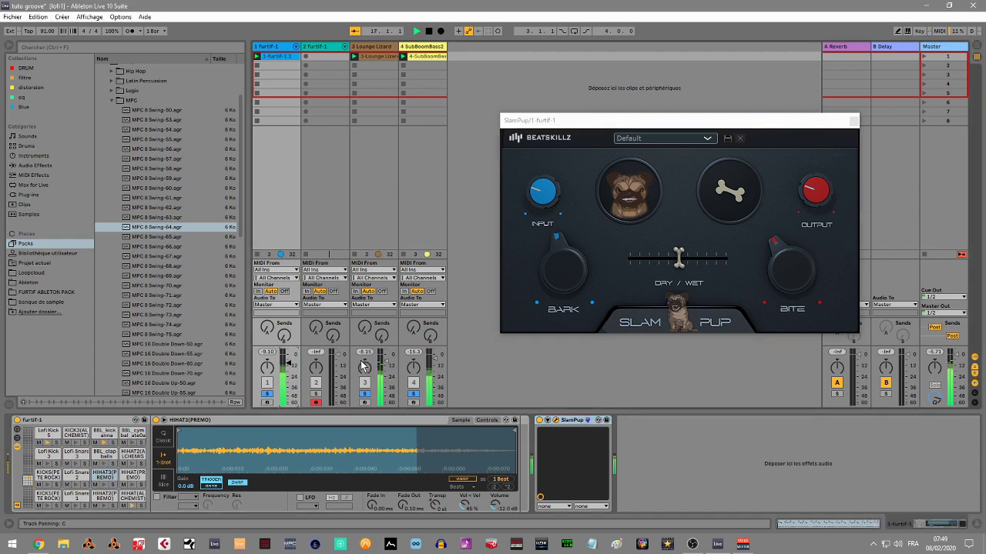
{"action": "left_click_drag", "start_coordinate": [388, 363], "coordinate": [388, 357]}
{"action": "left_click", "coordinate": [854, 122]}
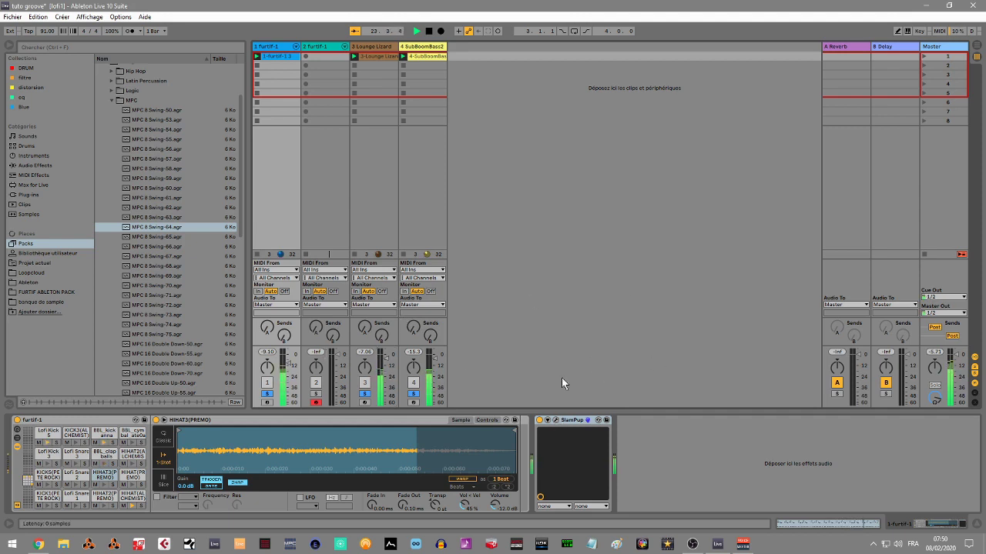
- Reopen SlamPup, turn Bark up well past mid-range, set Dry/Wet to about 70 %, and close its window
{"action": "left_click", "coordinate": [556, 420]}
{"action": "scroll", "coordinate": [559, 269], "scroll_direction": "down", "scroll_amount": 3}
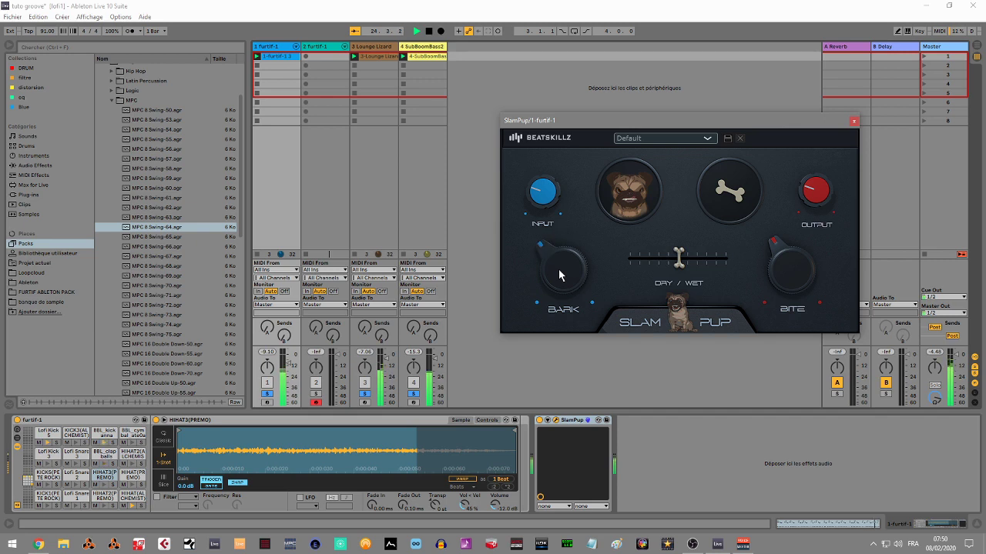
{"action": "left_click_drag", "start_coordinate": [565, 221], "coordinate": [614, 244]}
{"action": "left_click_drag", "start_coordinate": [680, 258], "coordinate": [702, 264]}
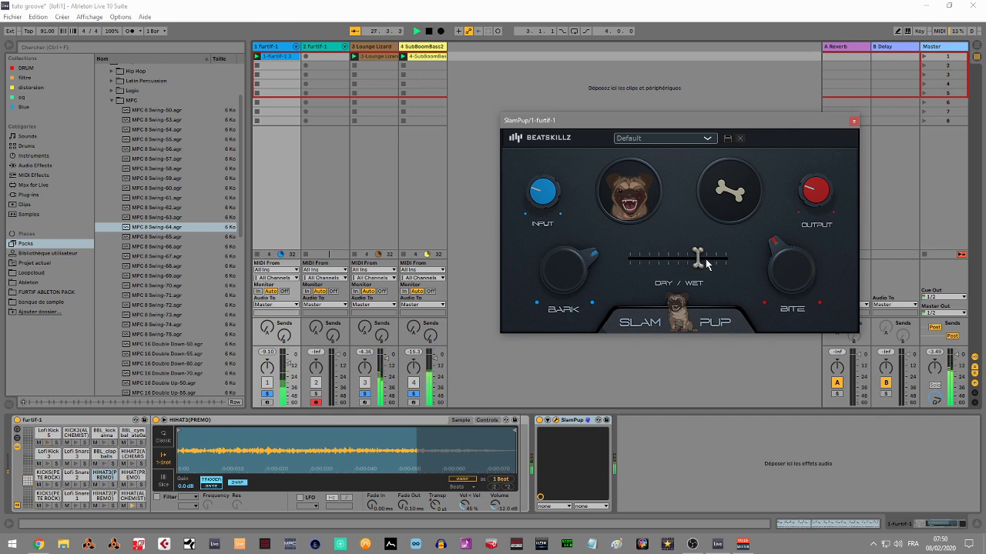
{"action": "left_click", "coordinate": [853, 121]}
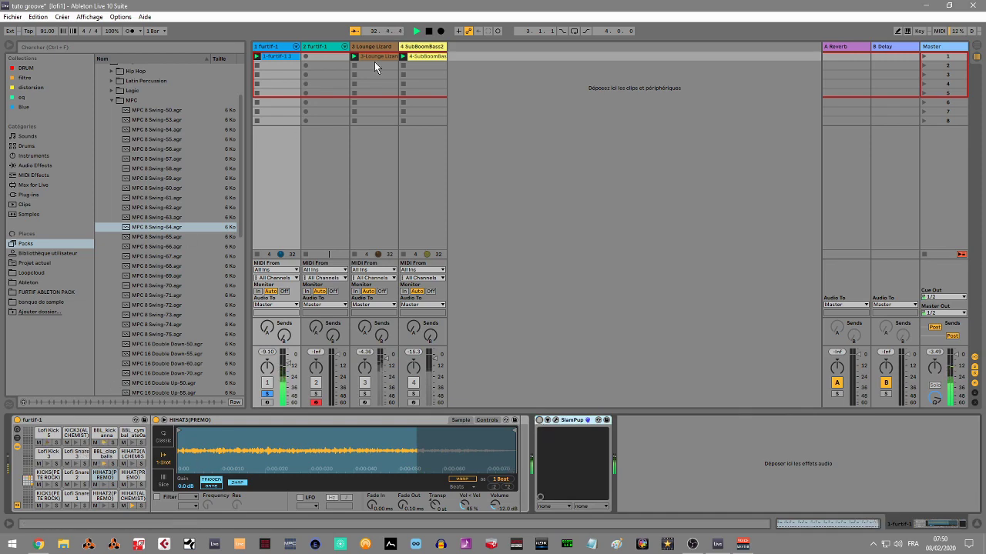
- Compare the playing drum clip without a groove by choosing None, and reapply MPC 8 Swing-64
{"action": "left_click", "coordinate": [289, 57]}
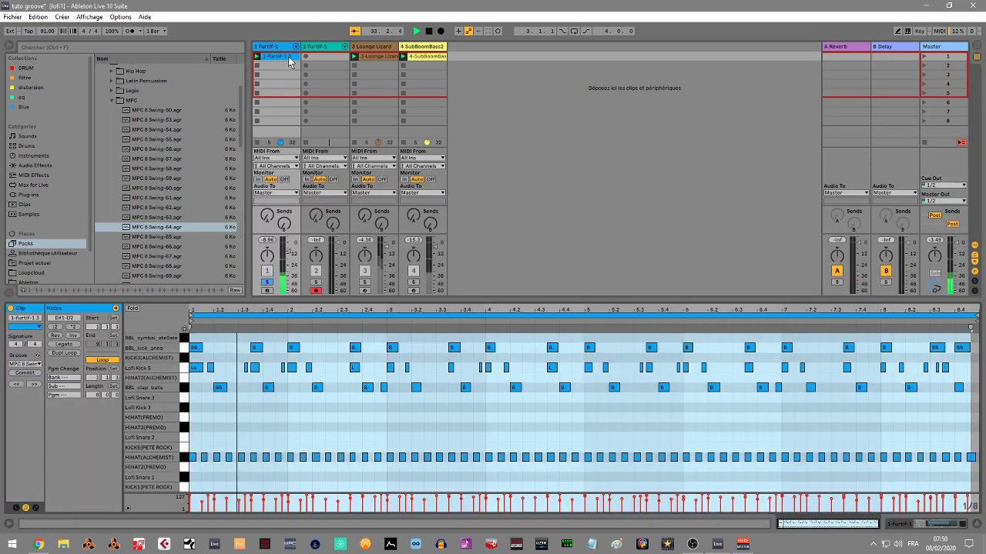
{"action": "left_click", "coordinate": [35, 364]}
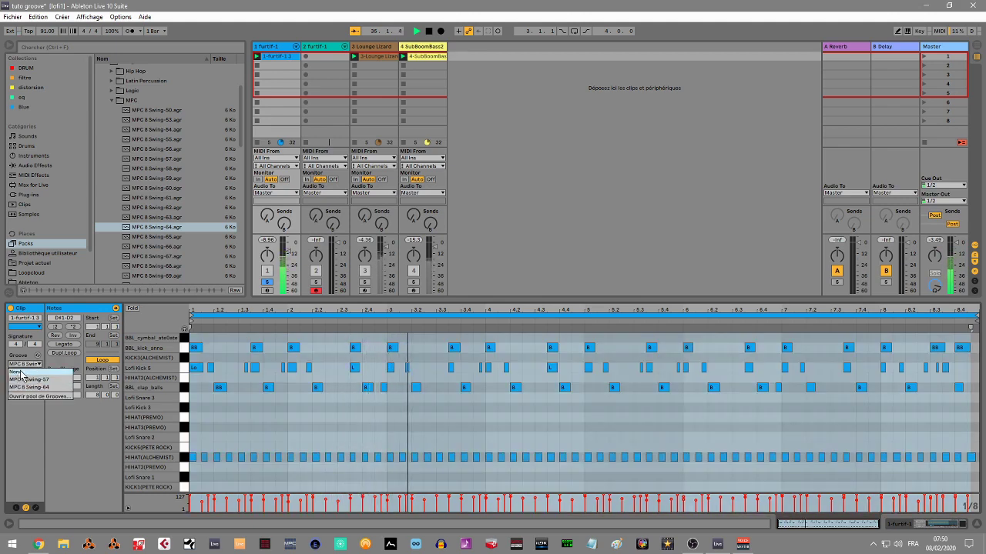
{"action": "left_click", "coordinate": [21, 373]}
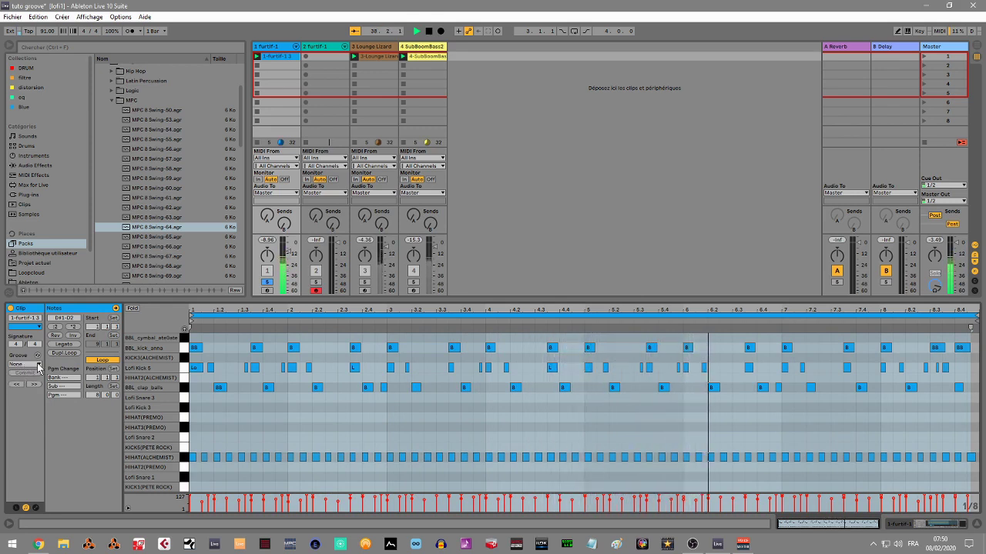
{"action": "left_click", "coordinate": [35, 363]}
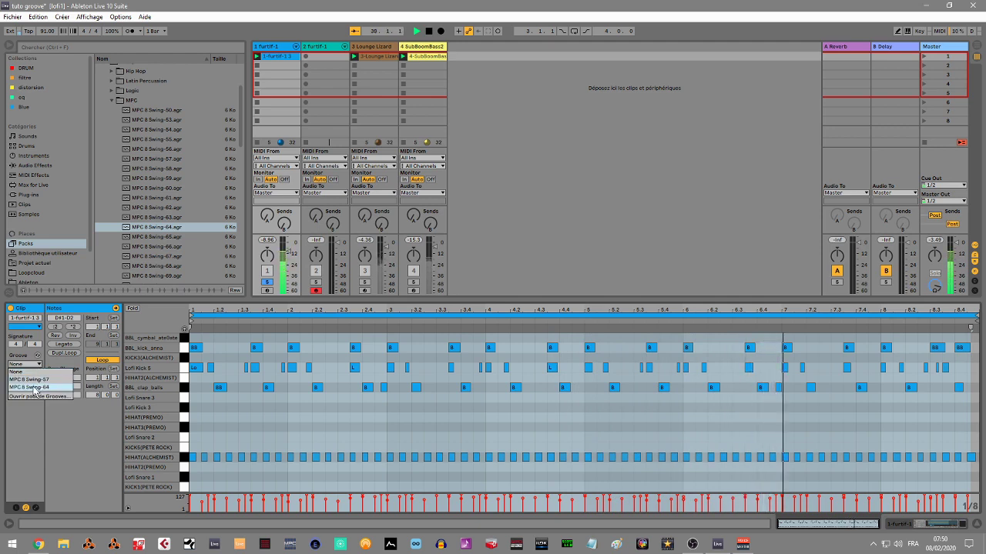
{"action": "left_click", "coordinate": [35, 387]}
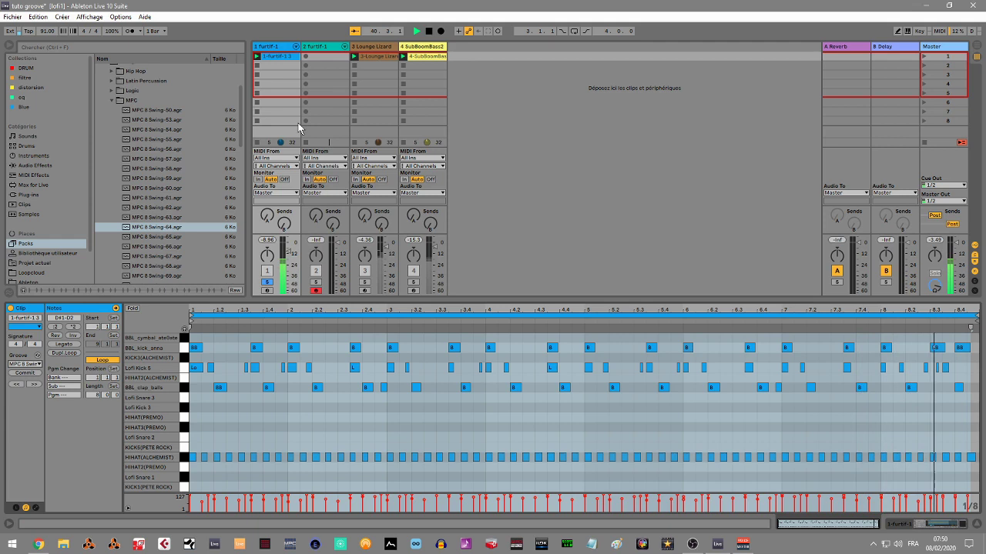
- Enable SlamPup on the drum track again, open its window and lower Bark to just below mid-range
{"action": "left_click", "coordinate": [275, 48]}
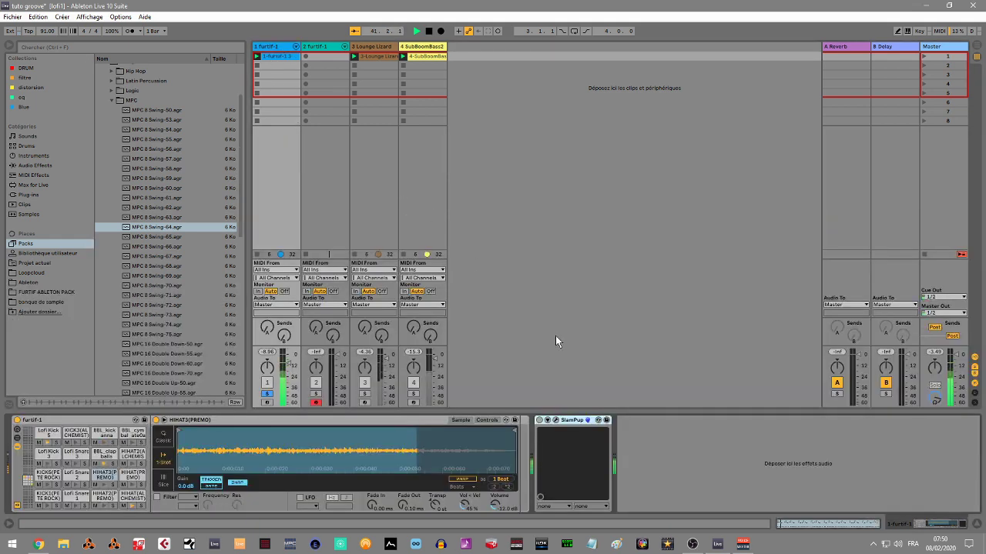
{"action": "left_click", "coordinate": [539, 420]}
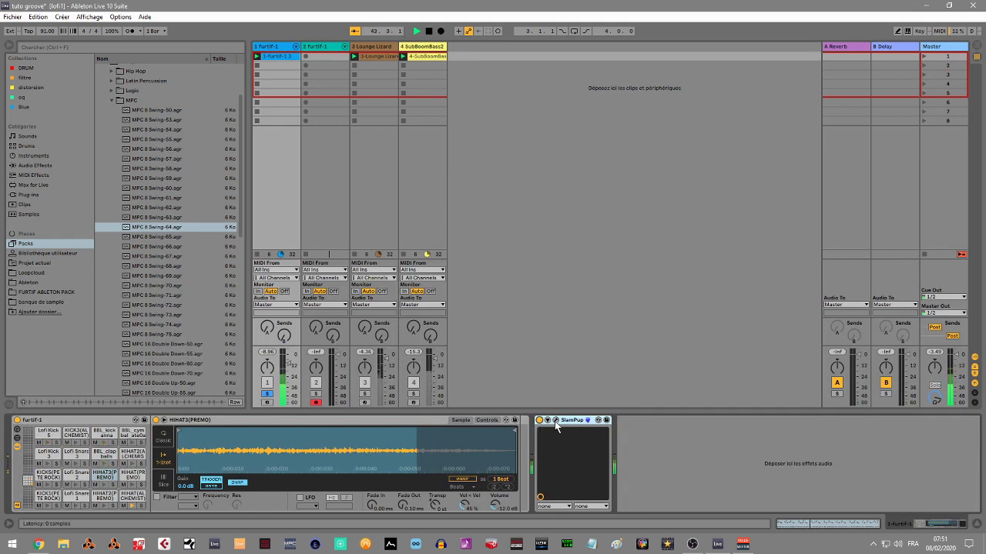
{"action": "left_click", "coordinate": [556, 420]}
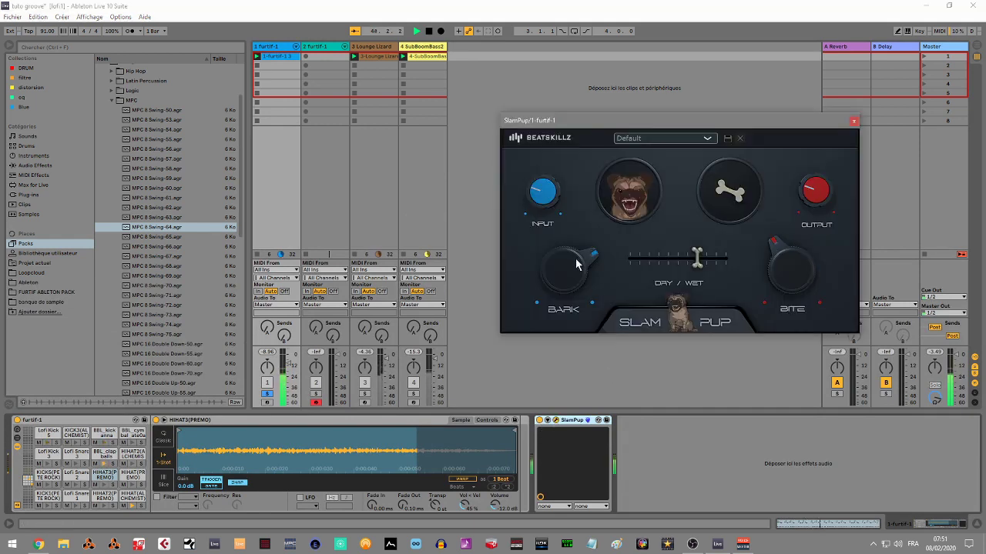
{"action": "left_click_drag", "start_coordinate": [552, 264], "coordinate": [553, 262]}
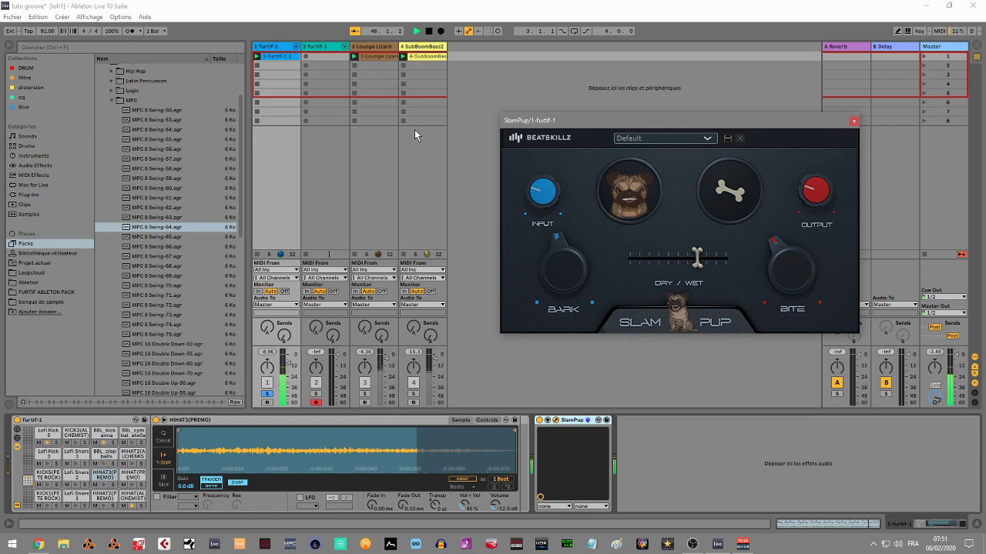
- Solo the Lounge Lizard and second furtif-1 tracks in place of the drum track, and show the second furtif-1 track's devices
{"action": "left_click", "coordinate": [366, 394]}
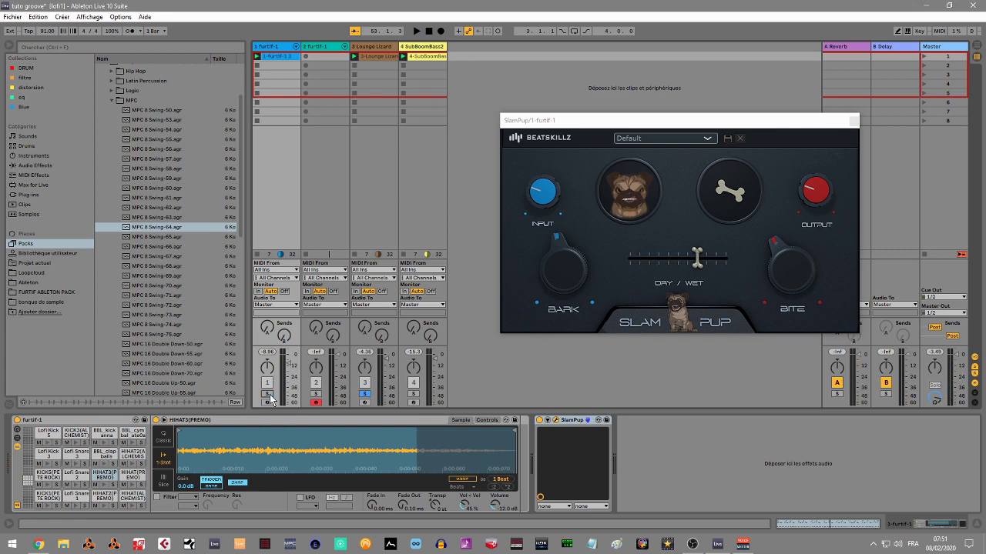
{"action": "left_click", "coordinate": [315, 393]}
{"action": "left_click", "coordinate": [314, 51]}
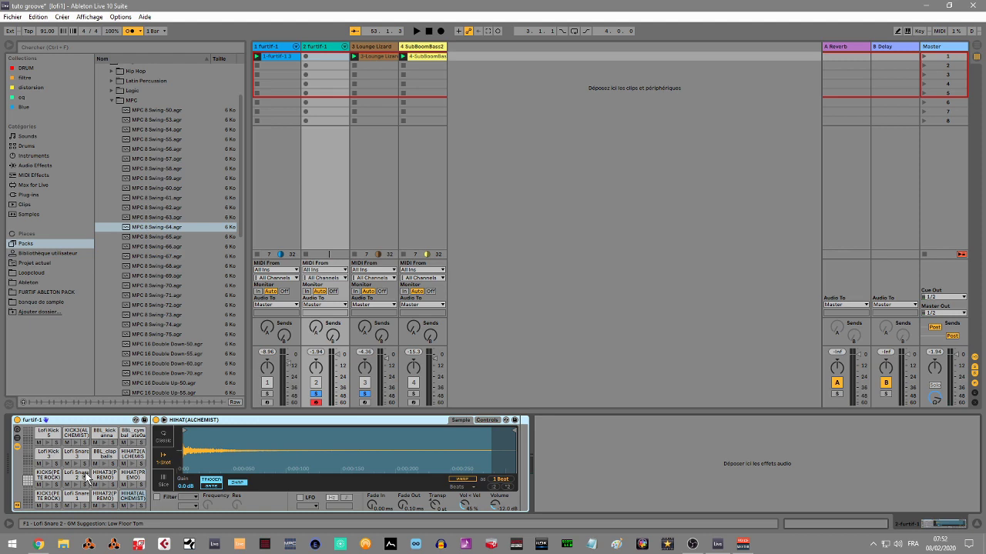
- Record an eight-bar HIHAT(ALCHEMIST) pattern into the second furtif-1 track's first slot and show the clip's notes during playback
{"action": "key", "text": "Return"}
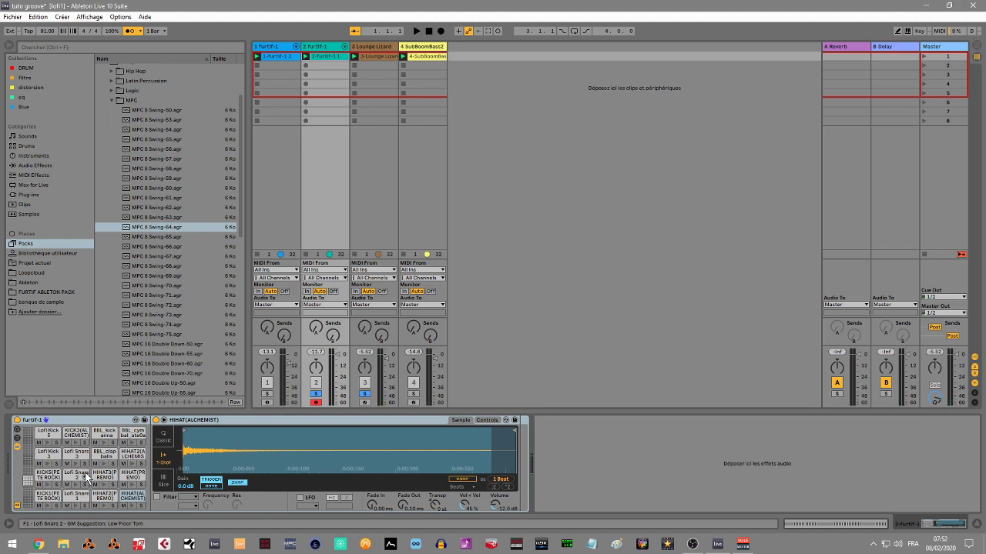
{"action": "key", "text": "space"}
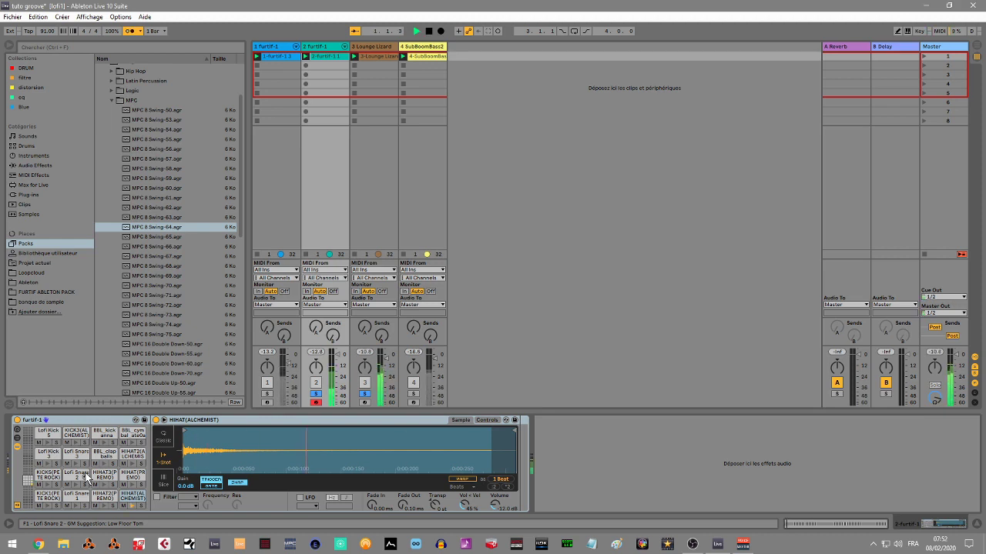
{"action": "double_click", "coordinate": [331, 54]}
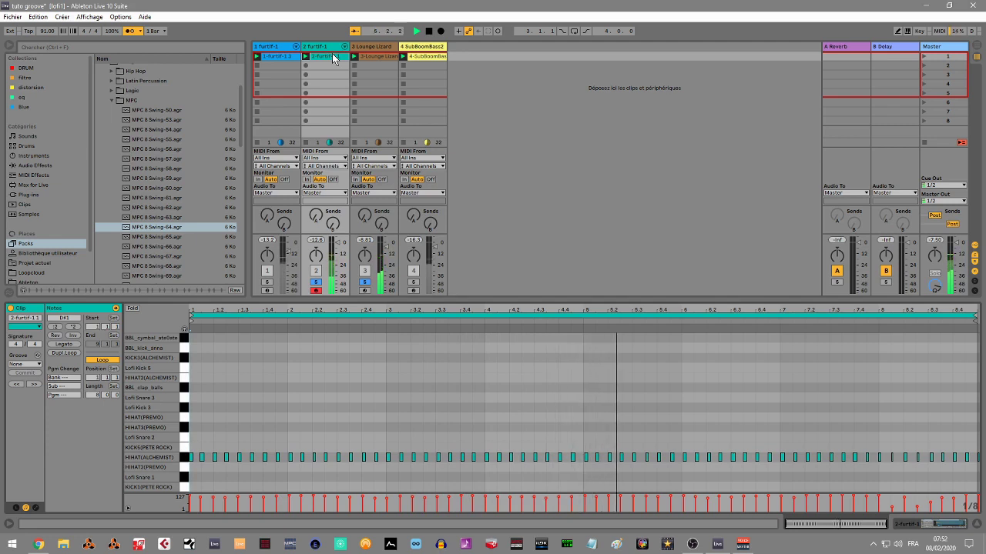
- Overdub a BBL_clap balls pattern onto the hi-hat clip of the second furtif-1 track, and stop playback
{"action": "key", "text": "space"}
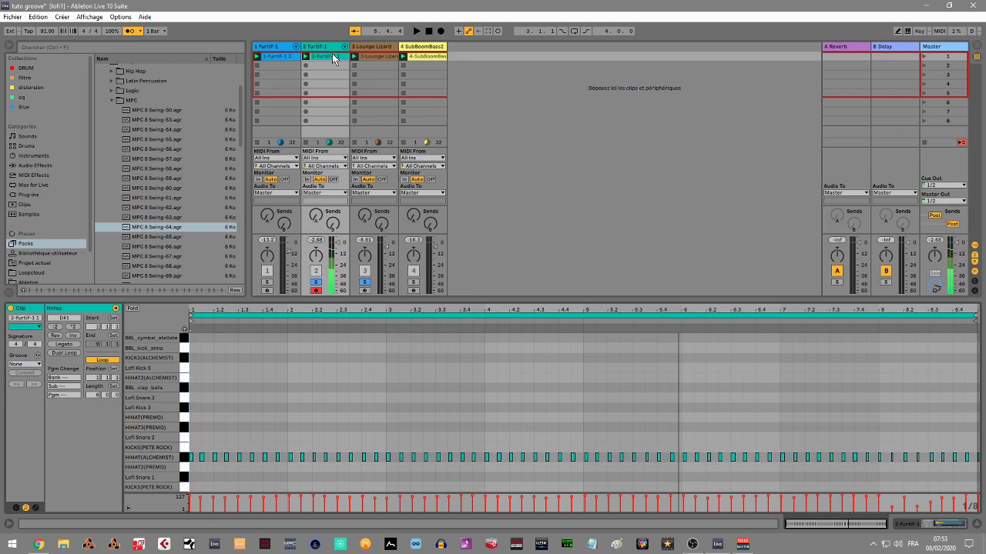
{"action": "key", "text": "ctrl+shift+F9"}
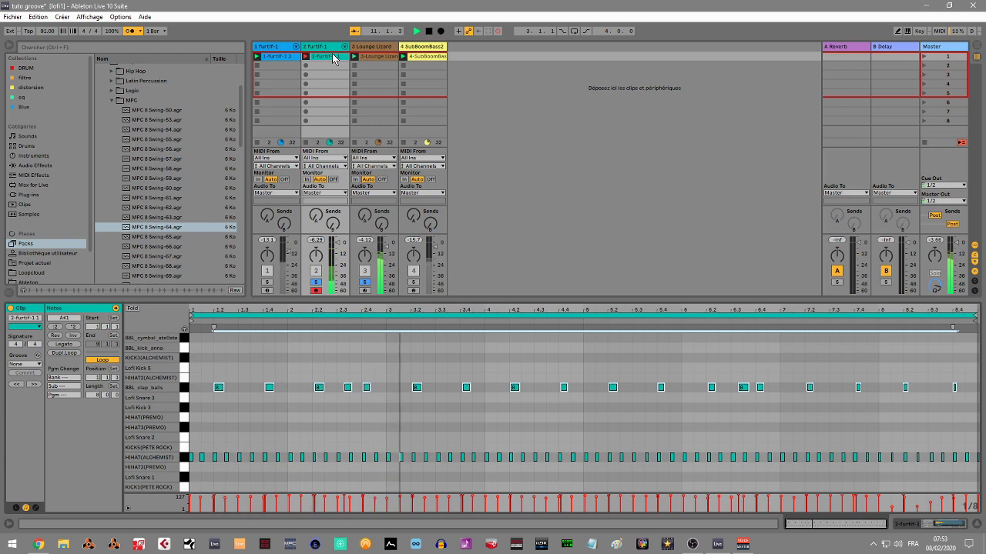
{"action": "key", "text": "space"}
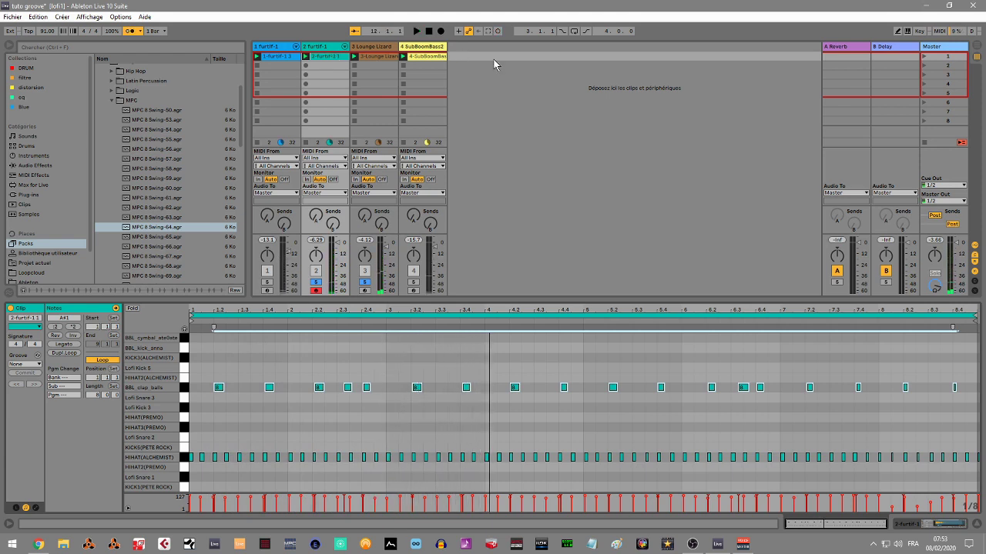
- Quantize all hi-hat and clap notes in the second furtif-1 track's clip to 1/16, aligning note starts at 100 %
{"action": "key", "text": "ctrl+a"}
{"action": "right_click", "coordinate": [467, 387]}
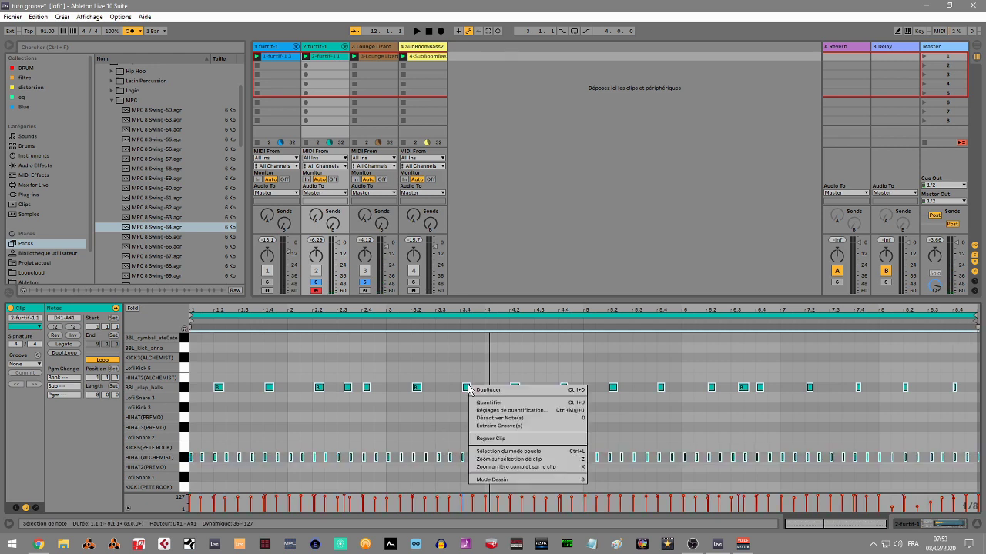
{"action": "left_click", "coordinate": [492, 411]}
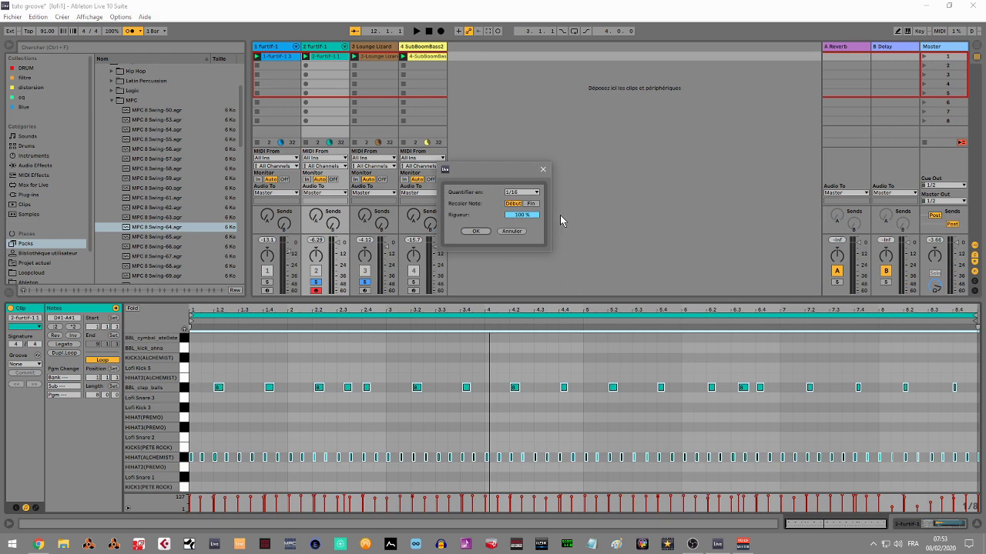
{"action": "left_click", "coordinate": [473, 232]}
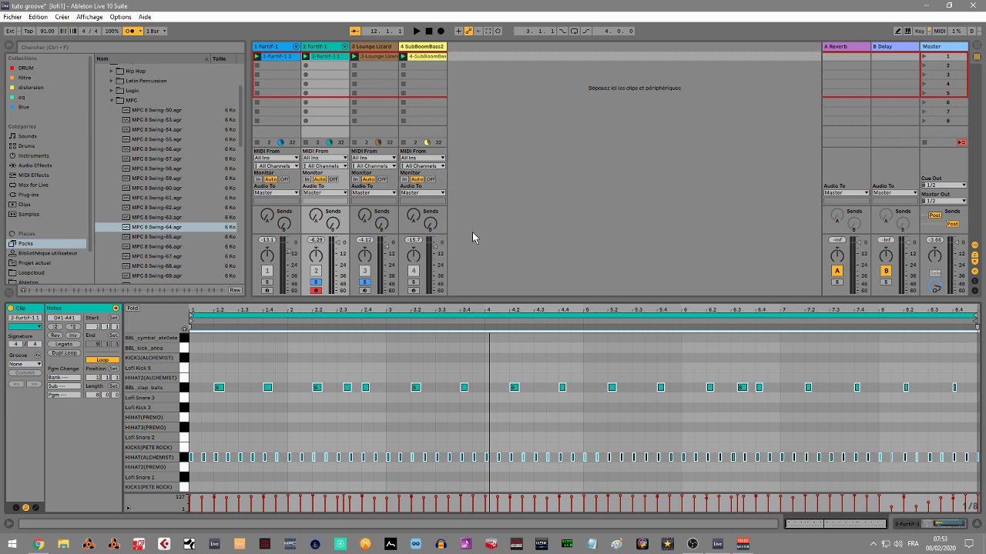
- Listen to the quantized clip, overdub a KICK5(PETE ROCK) pattern onto it, and stop playback
{"action": "key", "text": "space"}
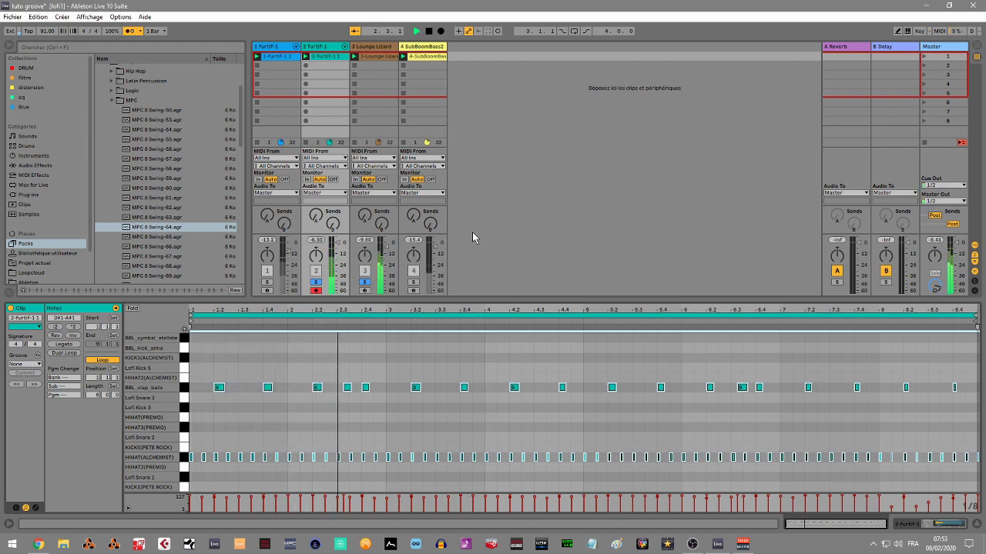
{"action": "key", "text": "space"}
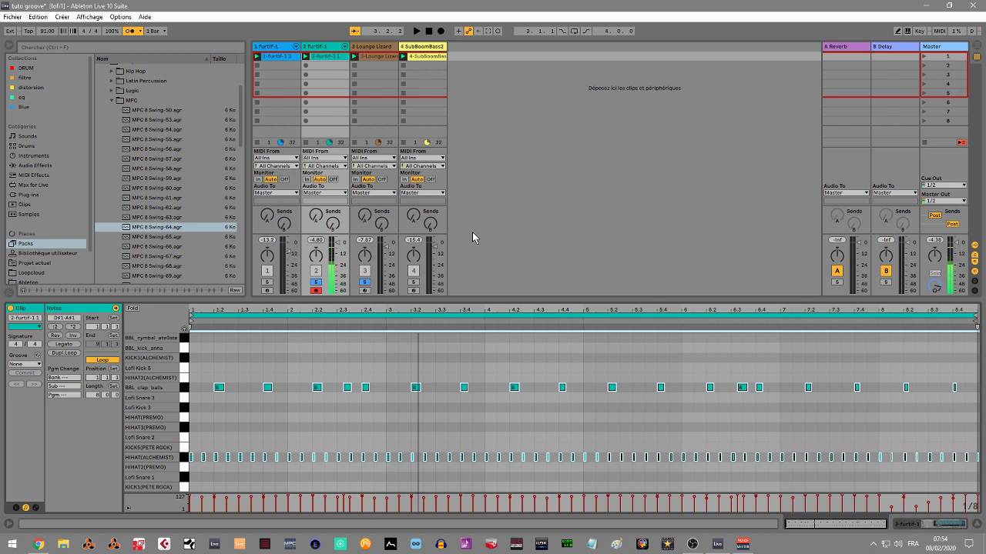
{"action": "key", "text": "ctrl+shift+F9"}
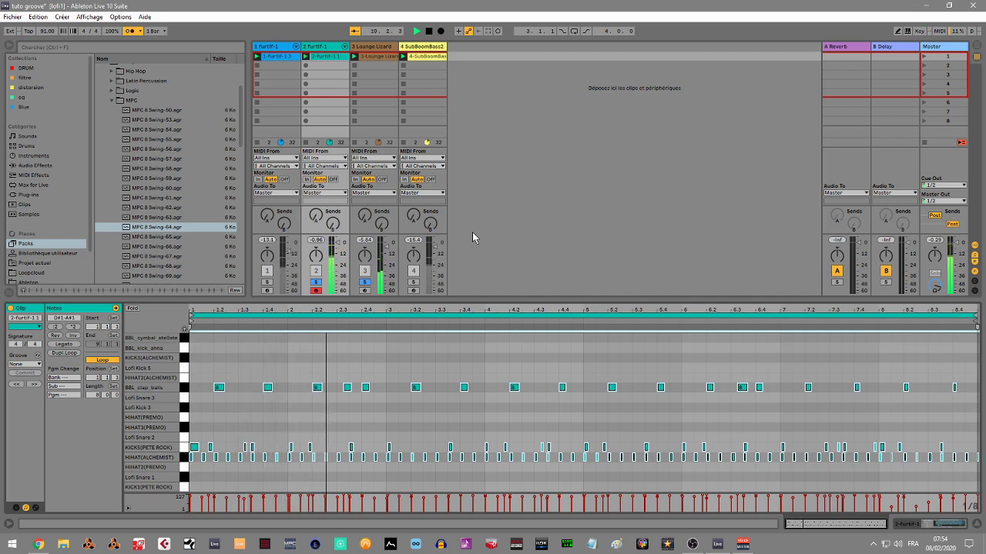
{"action": "key", "text": "space"}
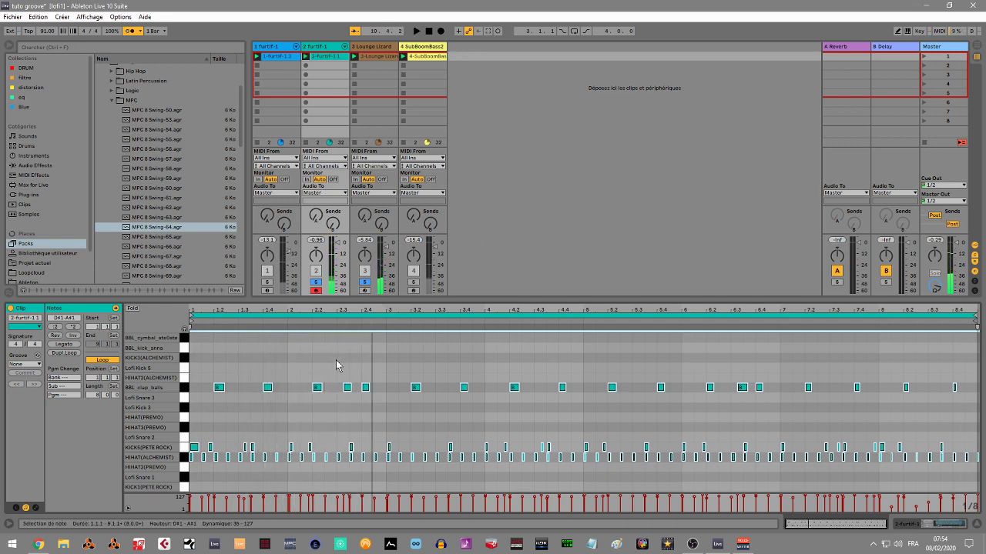
- Quantize all the clip's notes, including the kicks, to 1/16 at 100 %, and listen to the result
{"action": "left_click", "coordinate": [287, 426]}
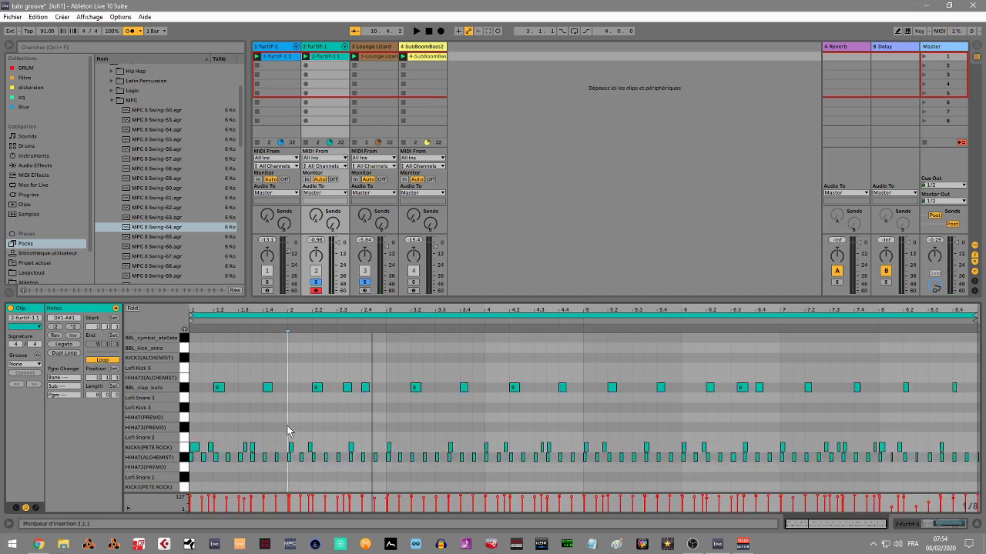
{"action": "key", "text": "ctrl+a"}
{"action": "right_click", "coordinate": [319, 388]}
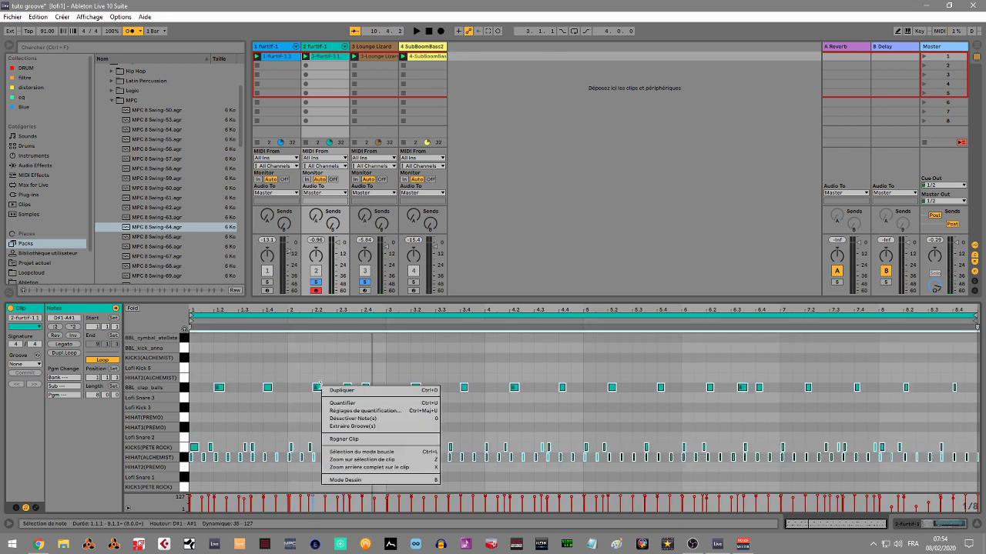
{"action": "left_click", "coordinate": [359, 410]}
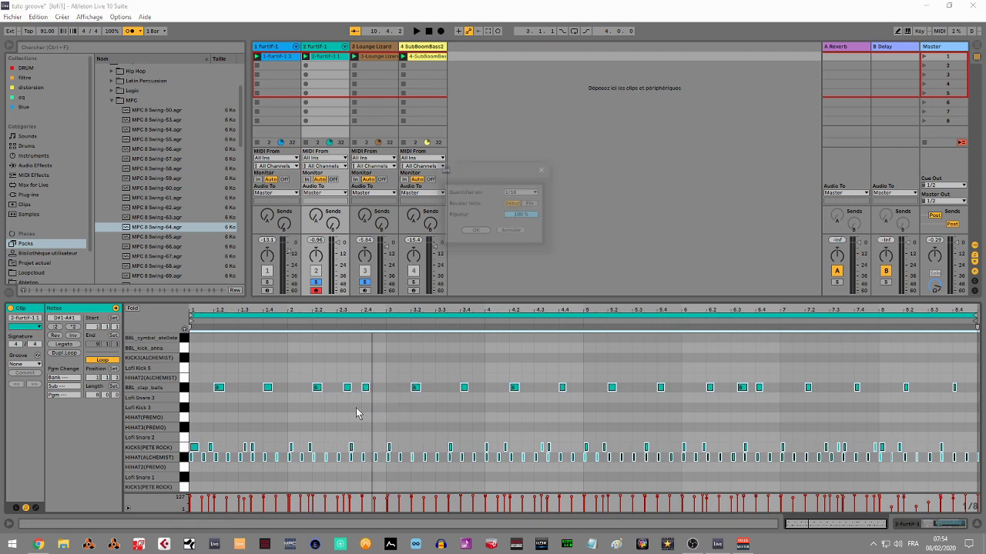
{"action": "left_click", "coordinate": [472, 231]}
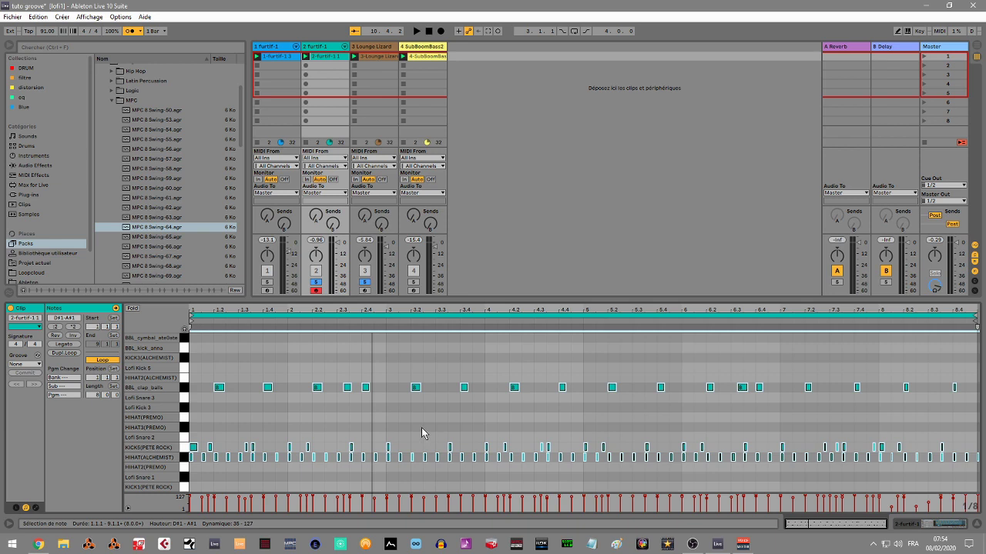
{"action": "key", "text": "space"}
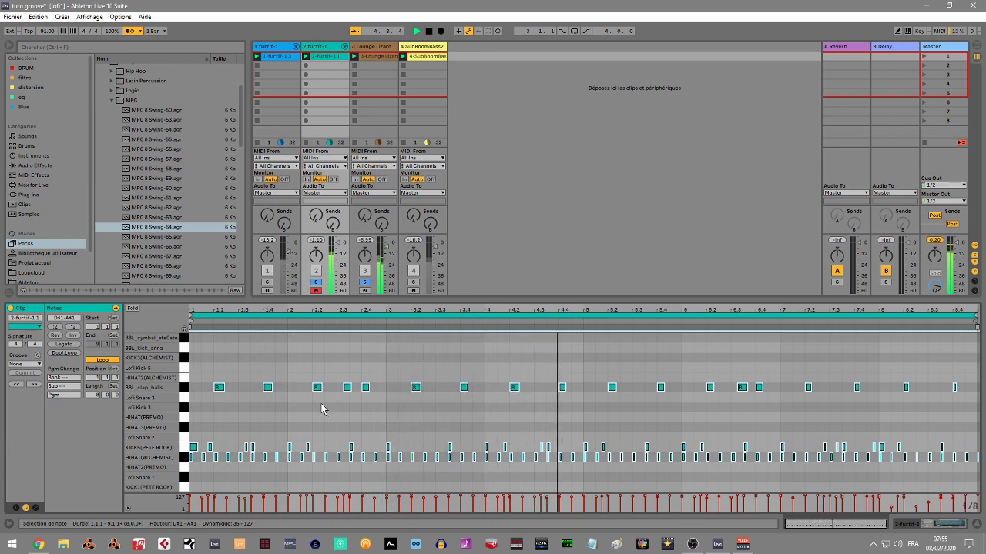
{"action": "key", "text": "space"}
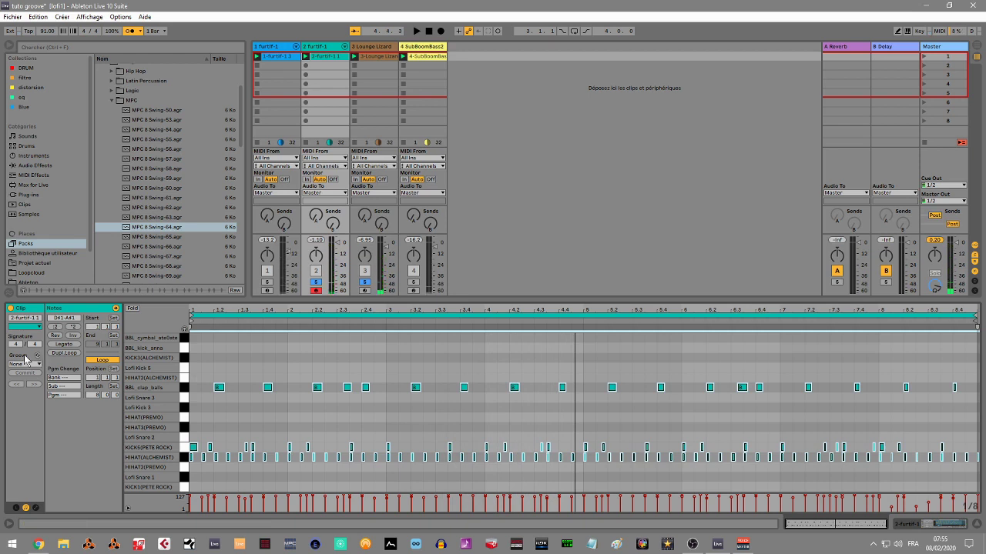
- Load the MPC 8 Swing-59 groove from the Swing and Groove MPC folder onto the second furtif-1 track's clip
{"action": "left_click", "coordinate": [38, 356]}
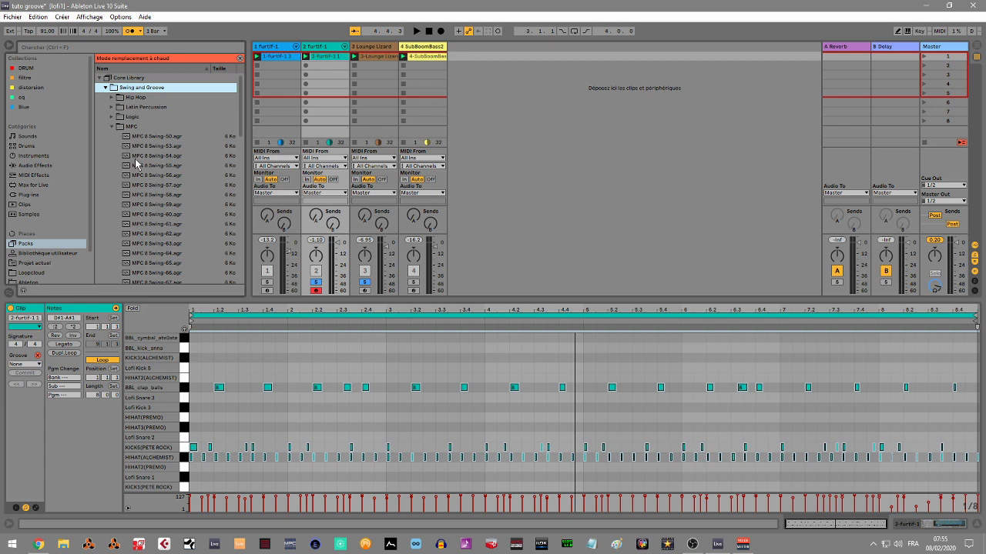
{"action": "left_click", "coordinate": [113, 99]}
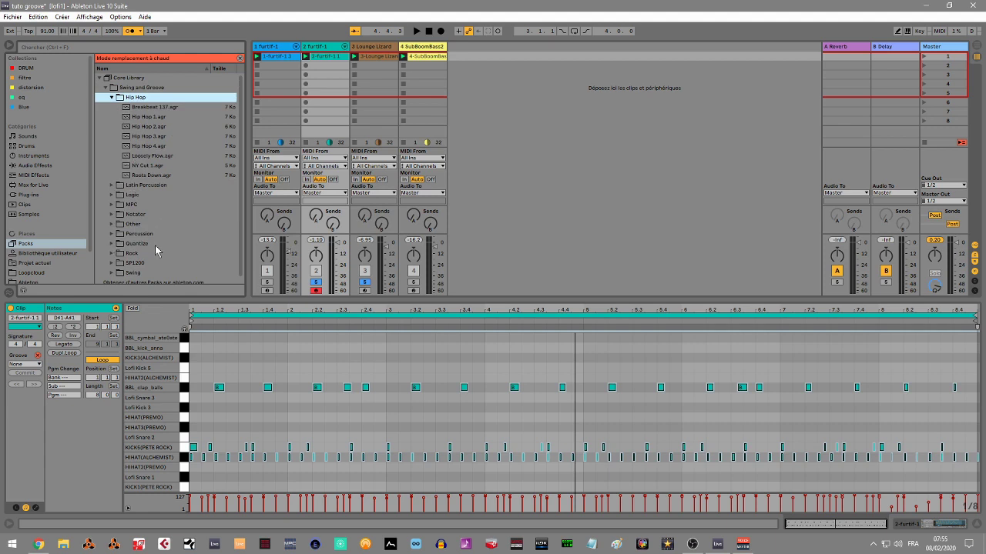
{"action": "left_click", "coordinate": [113, 205]}
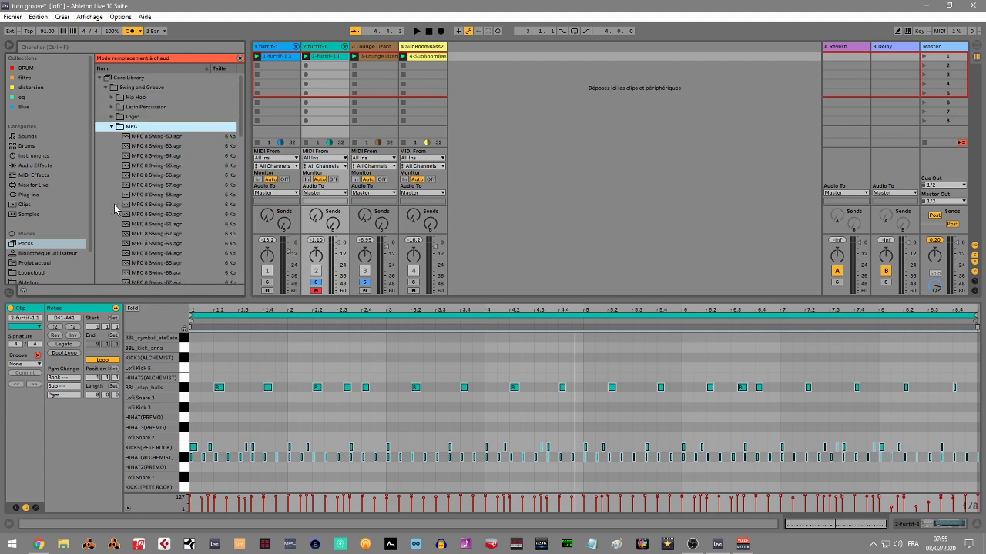
{"action": "double_click", "coordinate": [160, 204]}
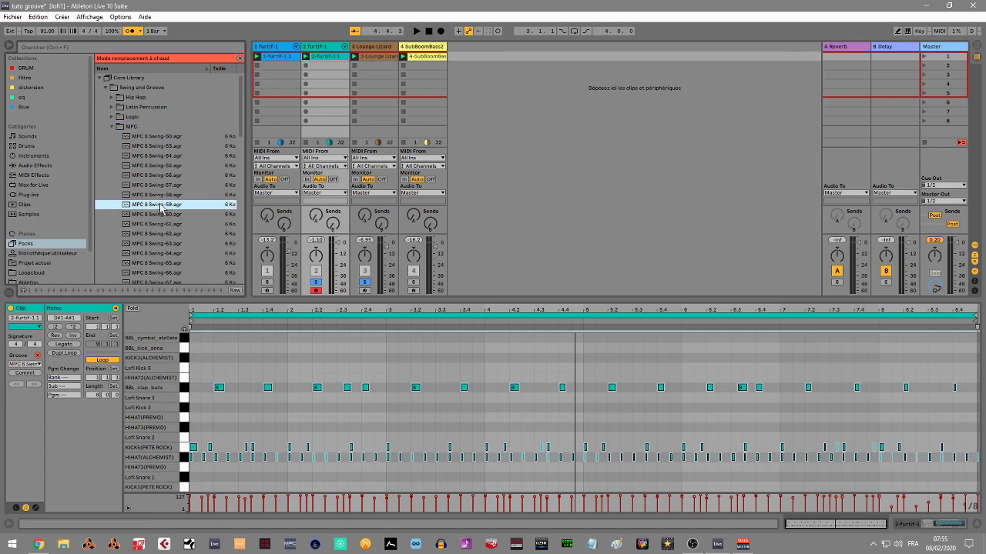
{"action": "left_click", "coordinate": [26, 364]}
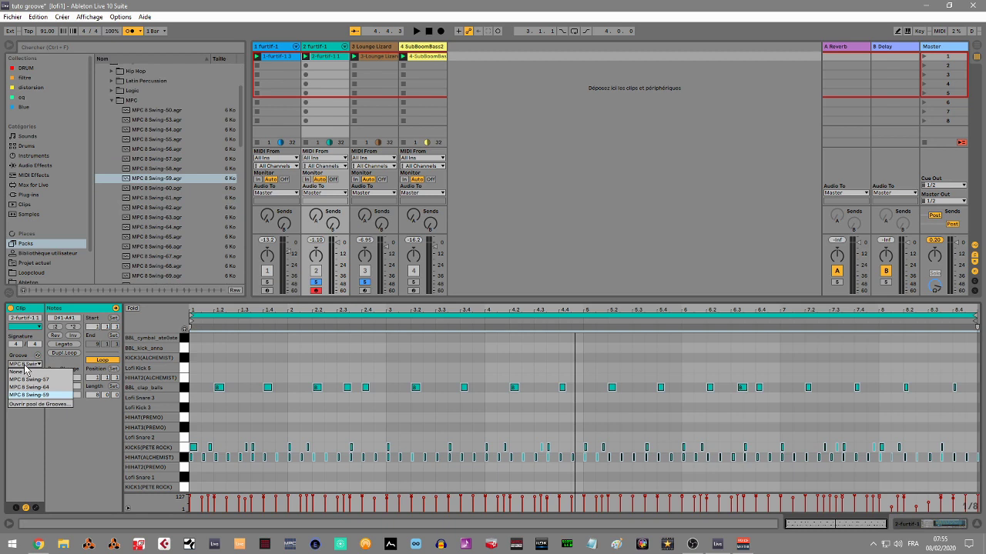
{"action": "left_click", "coordinate": [35, 395]}
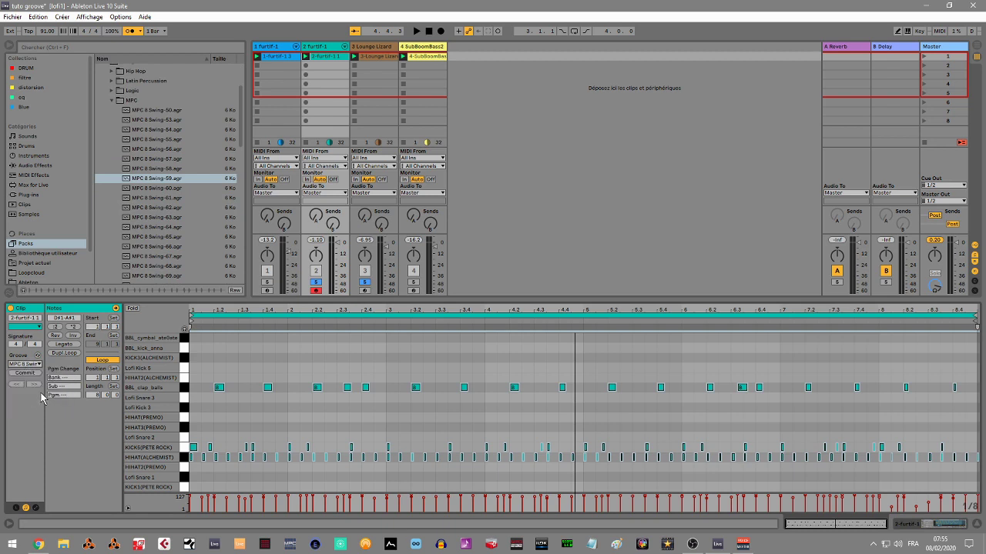
- Compare the drum clip during playback by switching its groove to None and back to MPC 8 Swing-59
{"action": "key", "text": "space"}
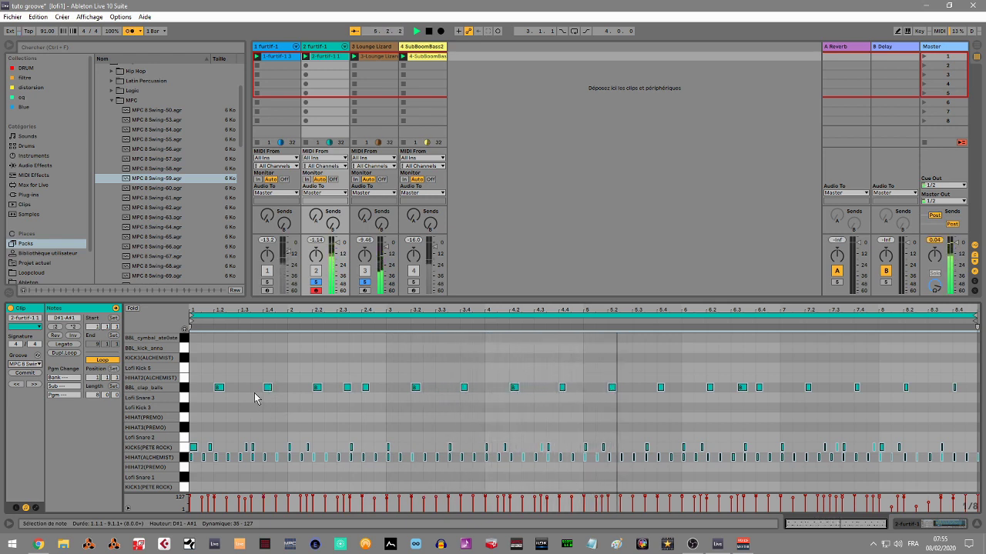
{"action": "left_click", "coordinate": [23, 364]}
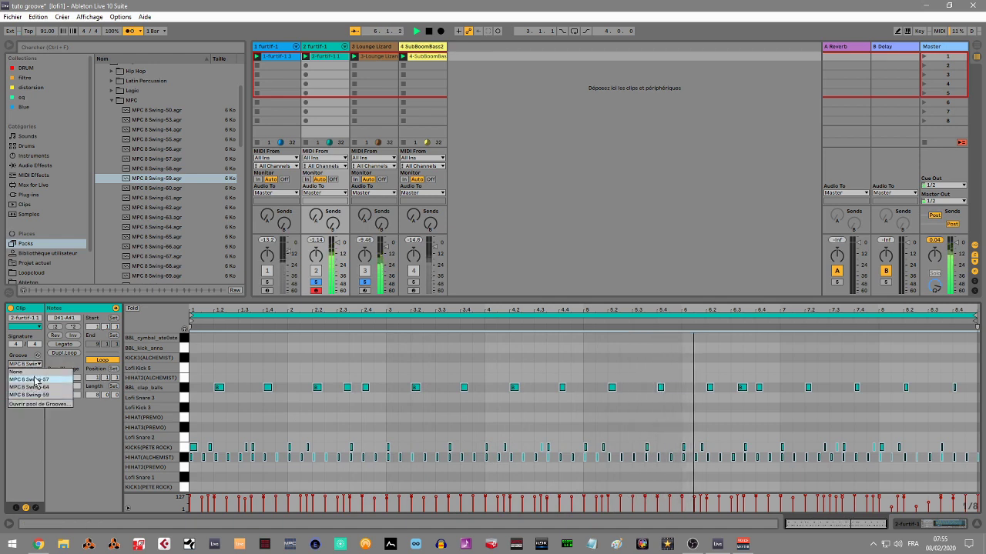
{"action": "left_click", "coordinate": [34, 374]}
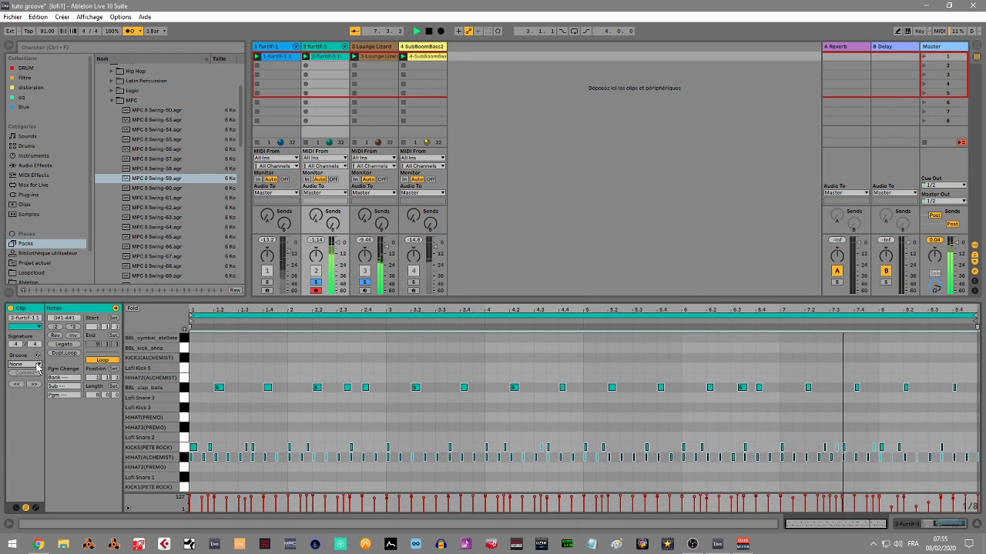
{"action": "left_click", "coordinate": [37, 366]}
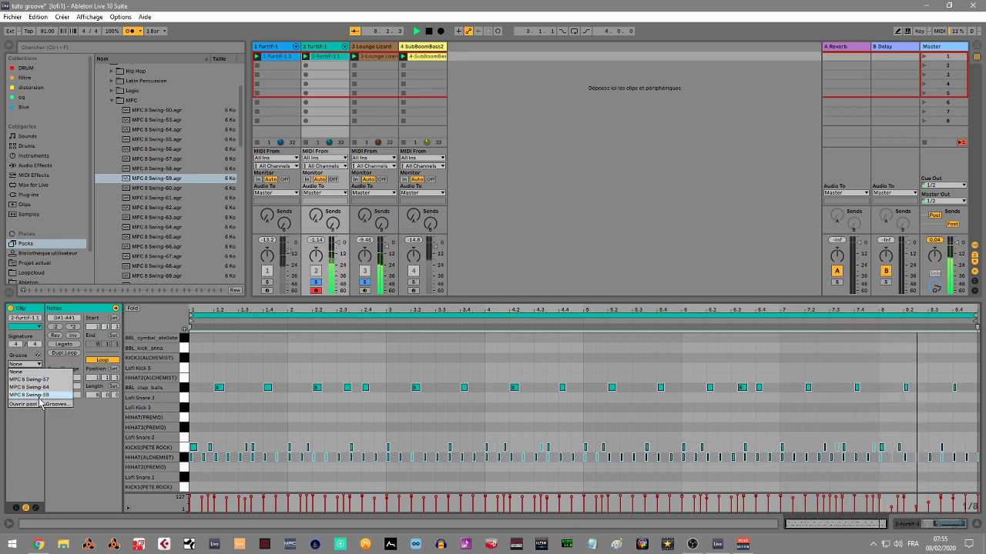
{"action": "left_click", "coordinate": [40, 394]}
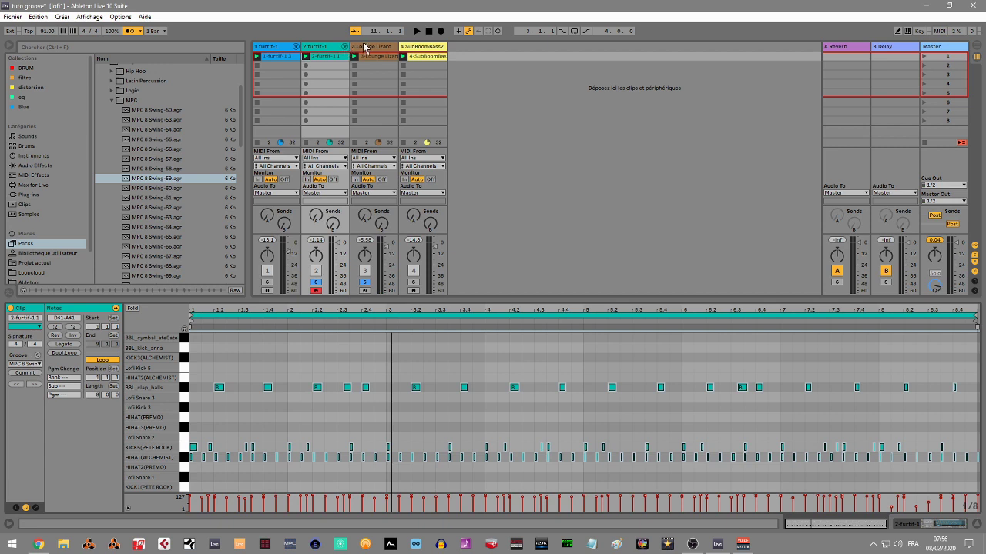
- Assign the MPC 8 Swing-64 groove to the Lounge Lizard clip and start playback
{"action": "left_click", "coordinate": [366, 46]}
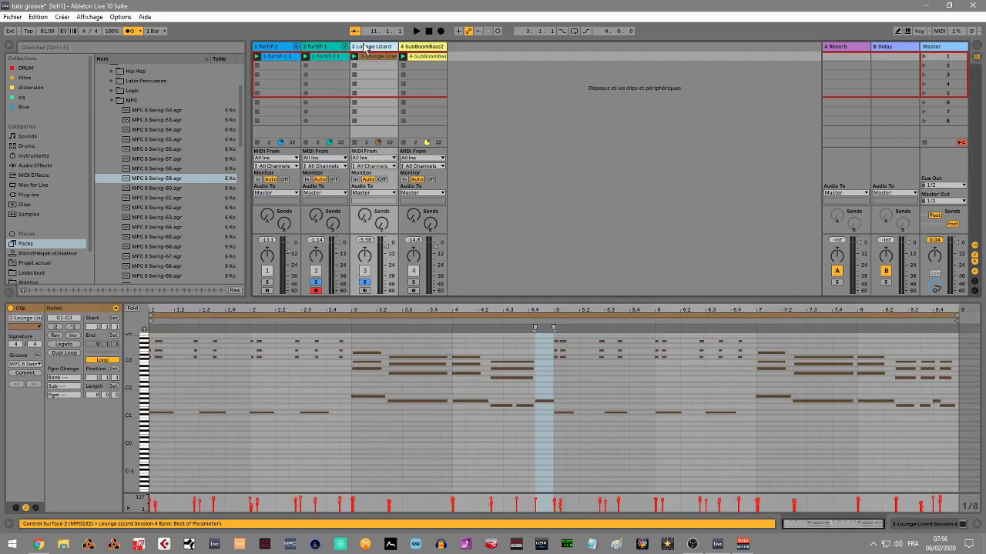
{"action": "left_click", "coordinate": [36, 365]}
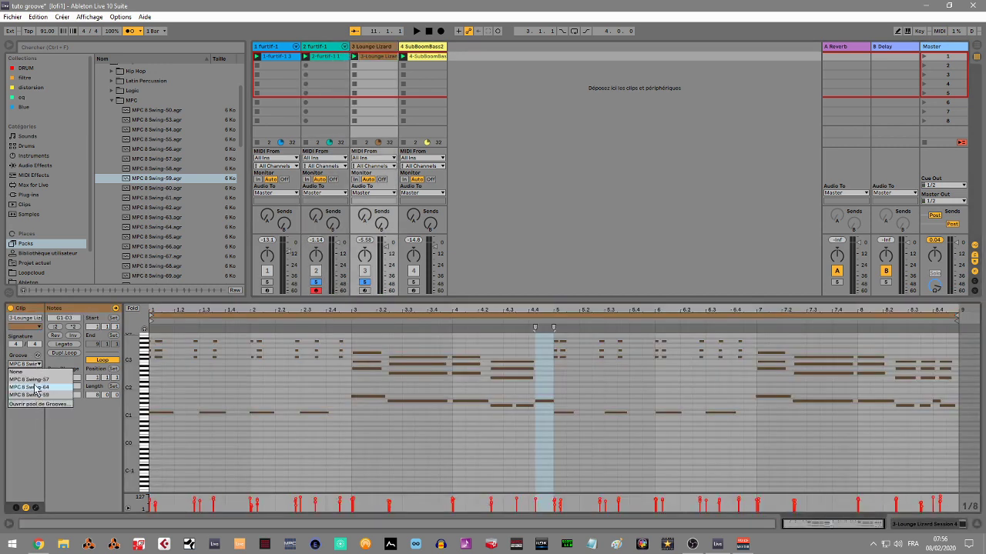
{"action": "left_click", "coordinate": [44, 388]}
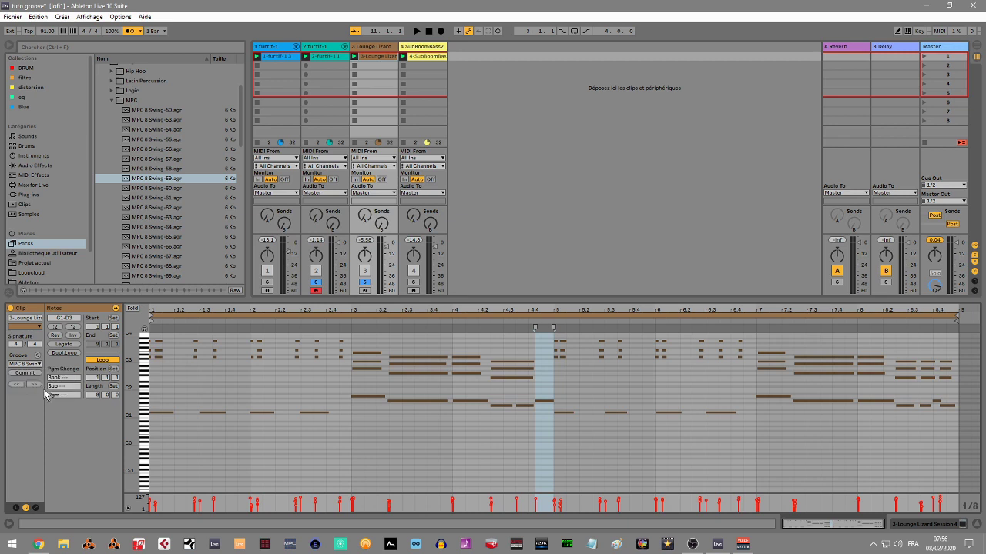
{"action": "key", "text": "space"}
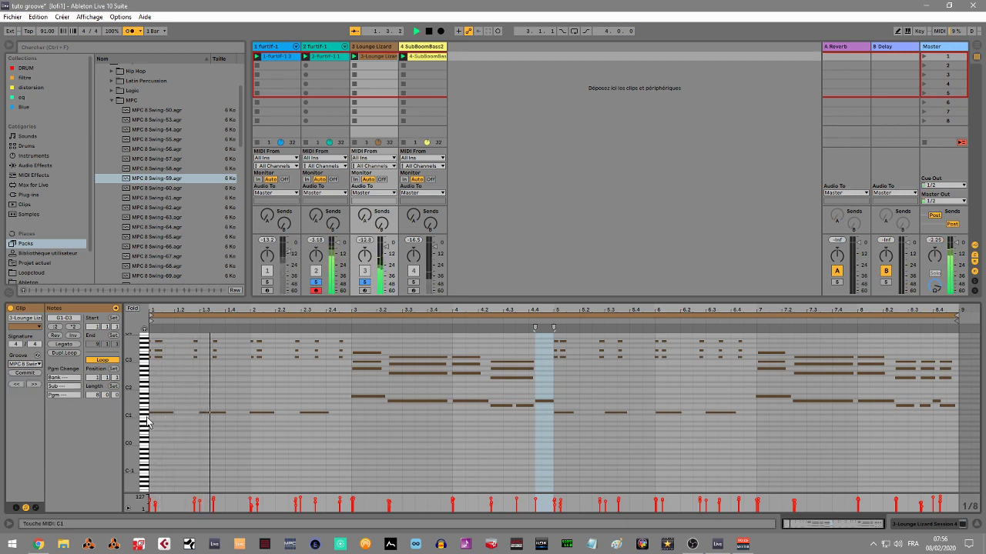